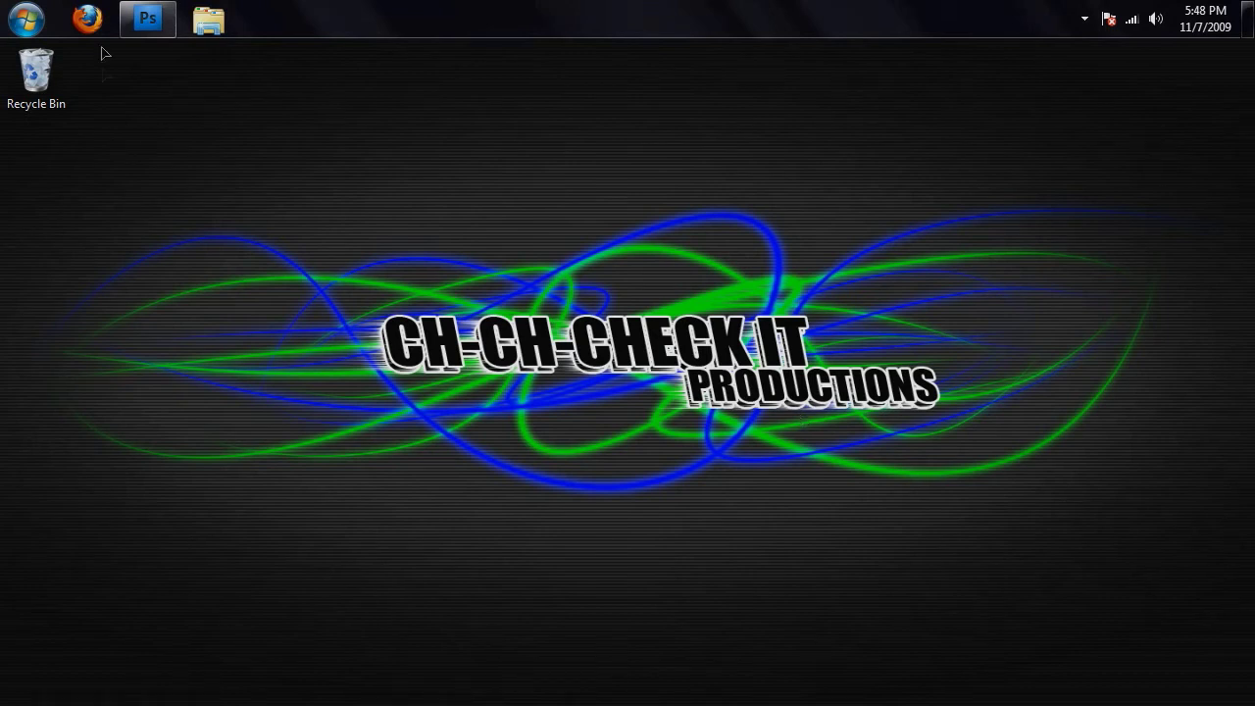
Open YoutubeBackgroundLayout.psd via File > Open and fit it to the window with Ctrl+0
click(147, 20)
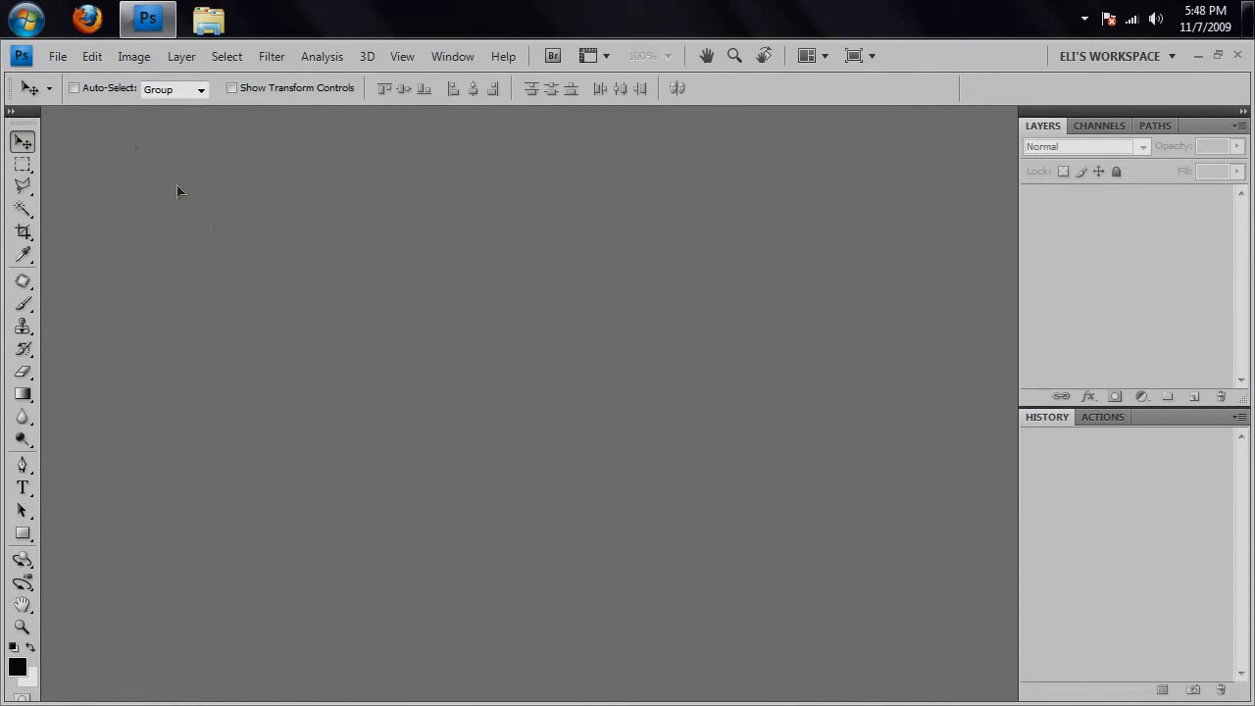
click(58, 55)
click(76, 99)
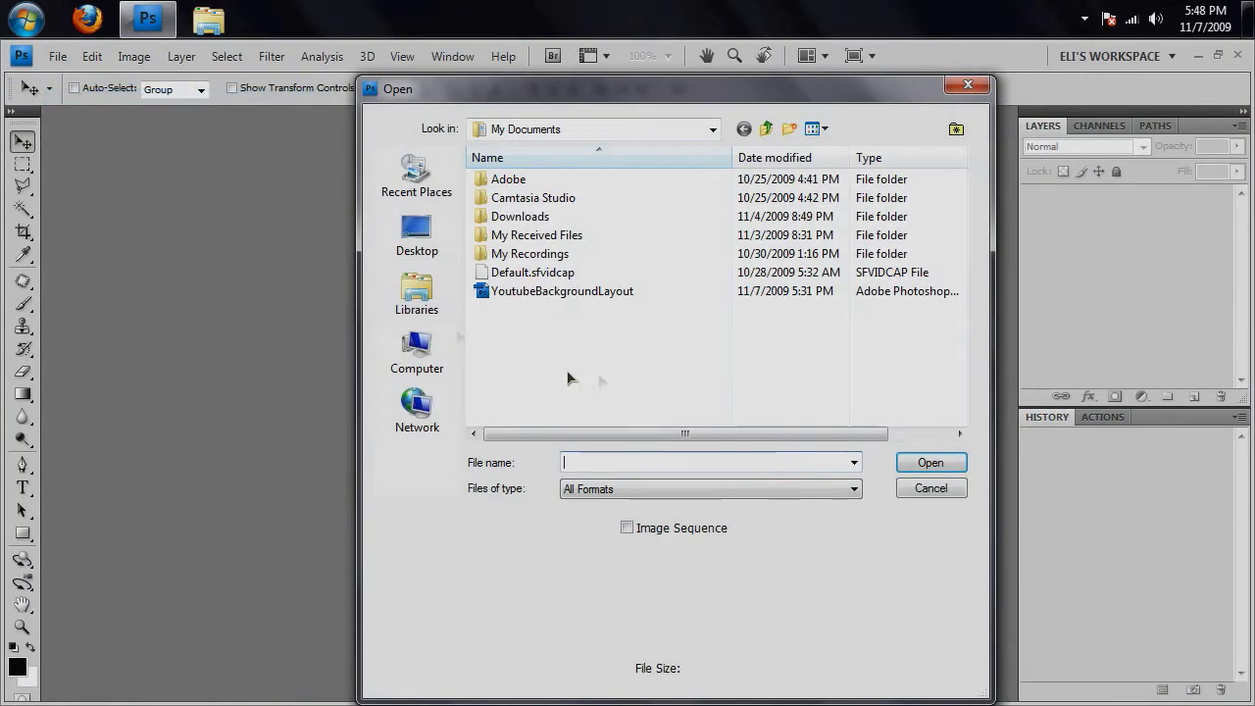
click(545, 291)
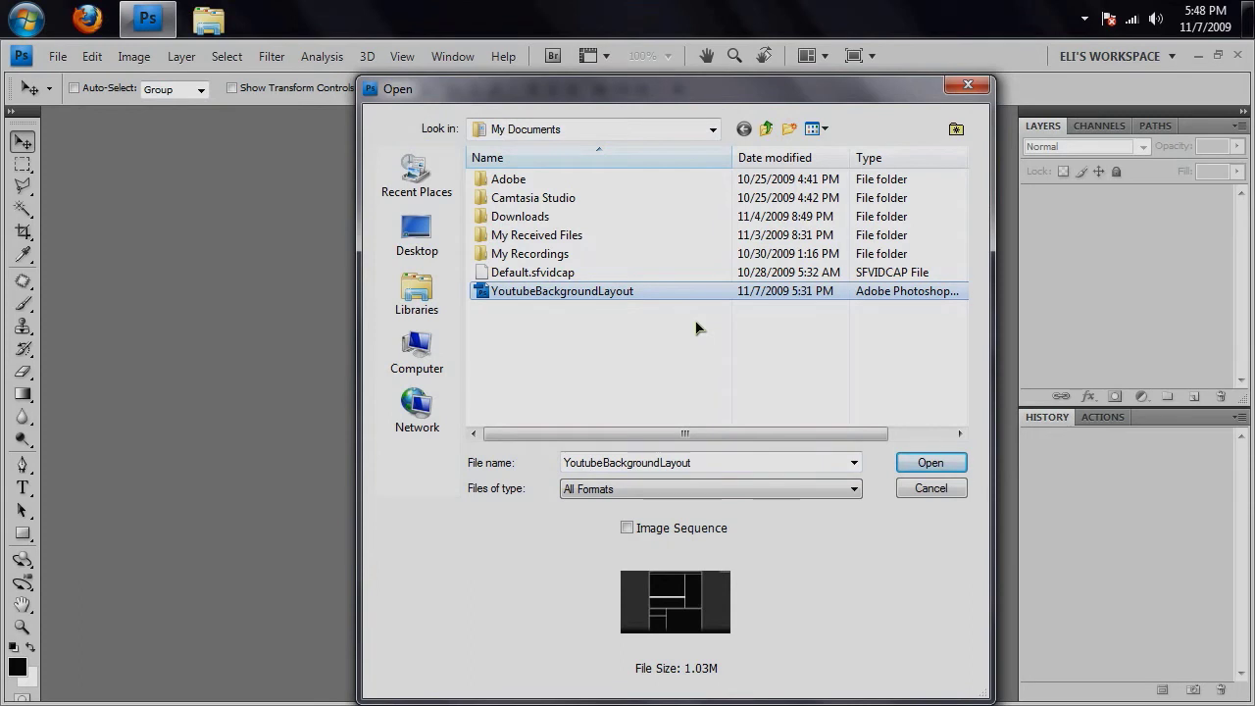
click(915, 464)
key(ctrl+0)
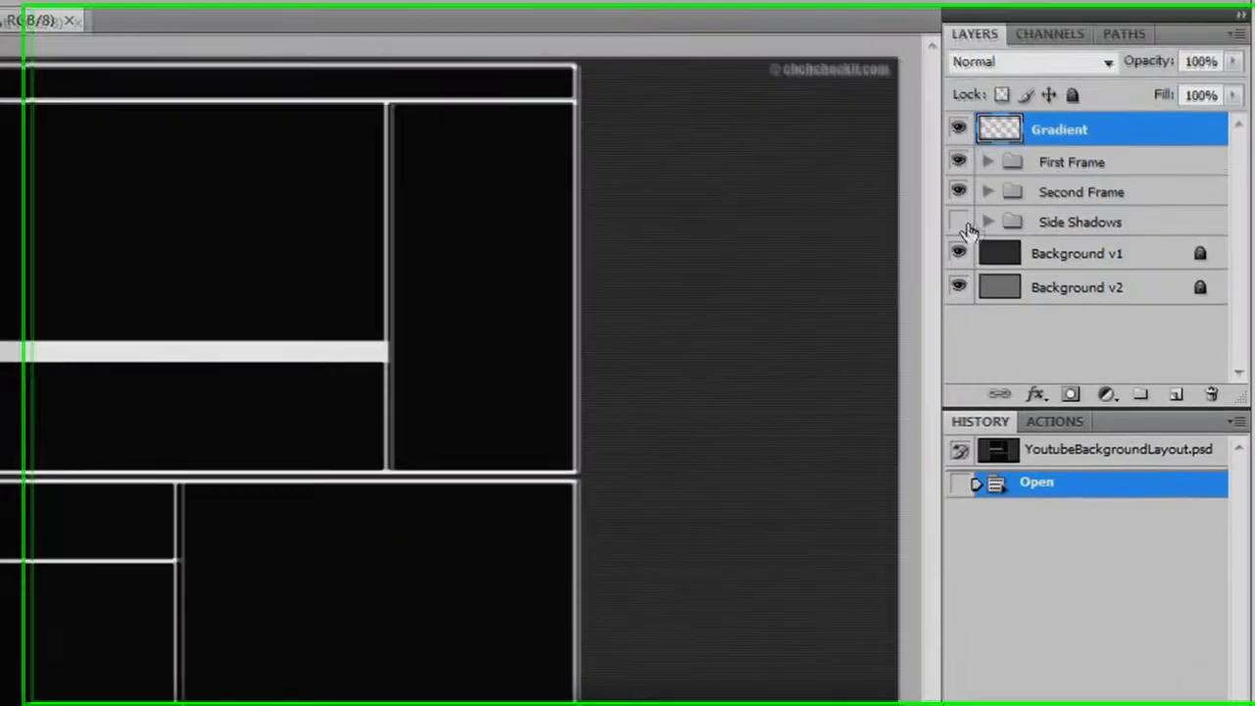
click(957, 223)
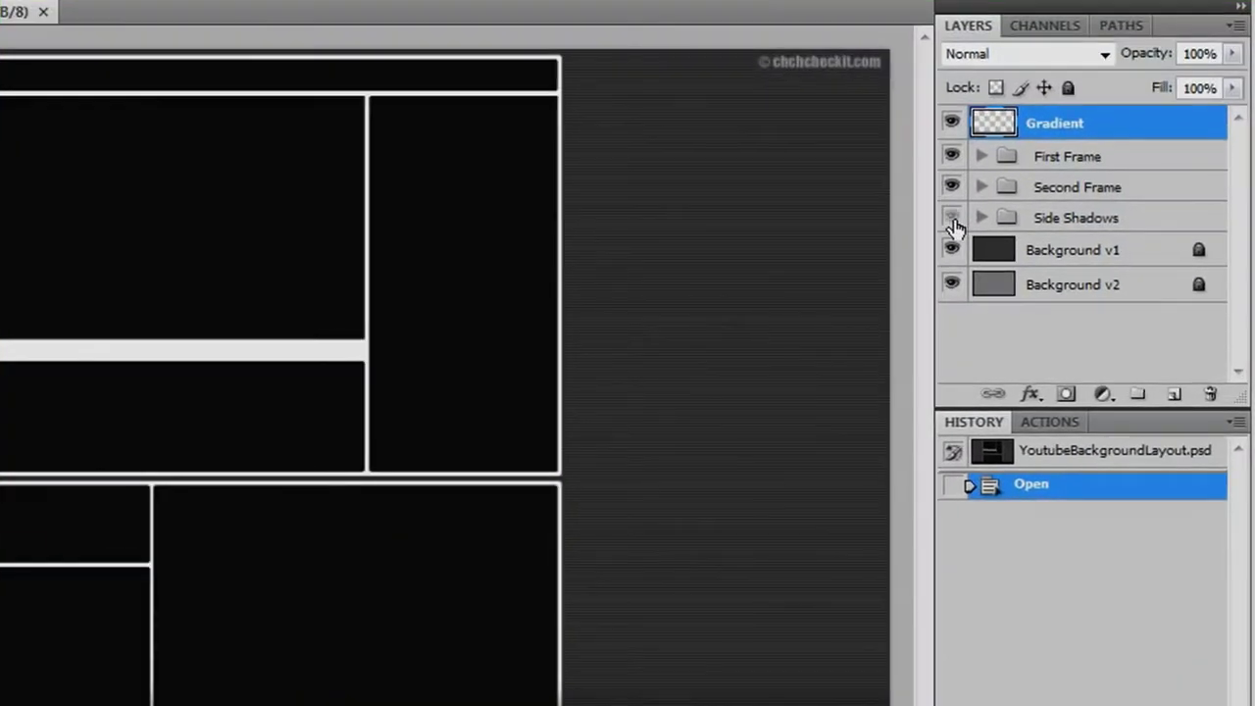
click(958, 222)
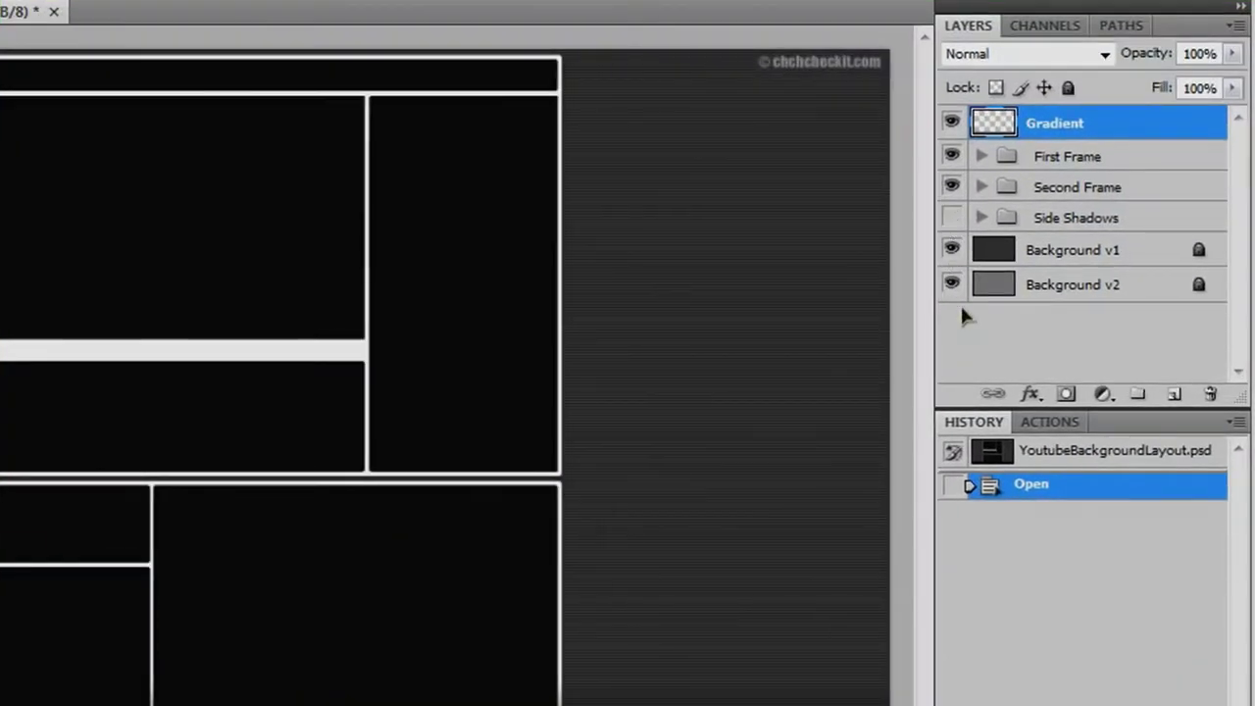
click(952, 251)
click(952, 251)
click(981, 158)
drag(1240, 190, 1241, 224)
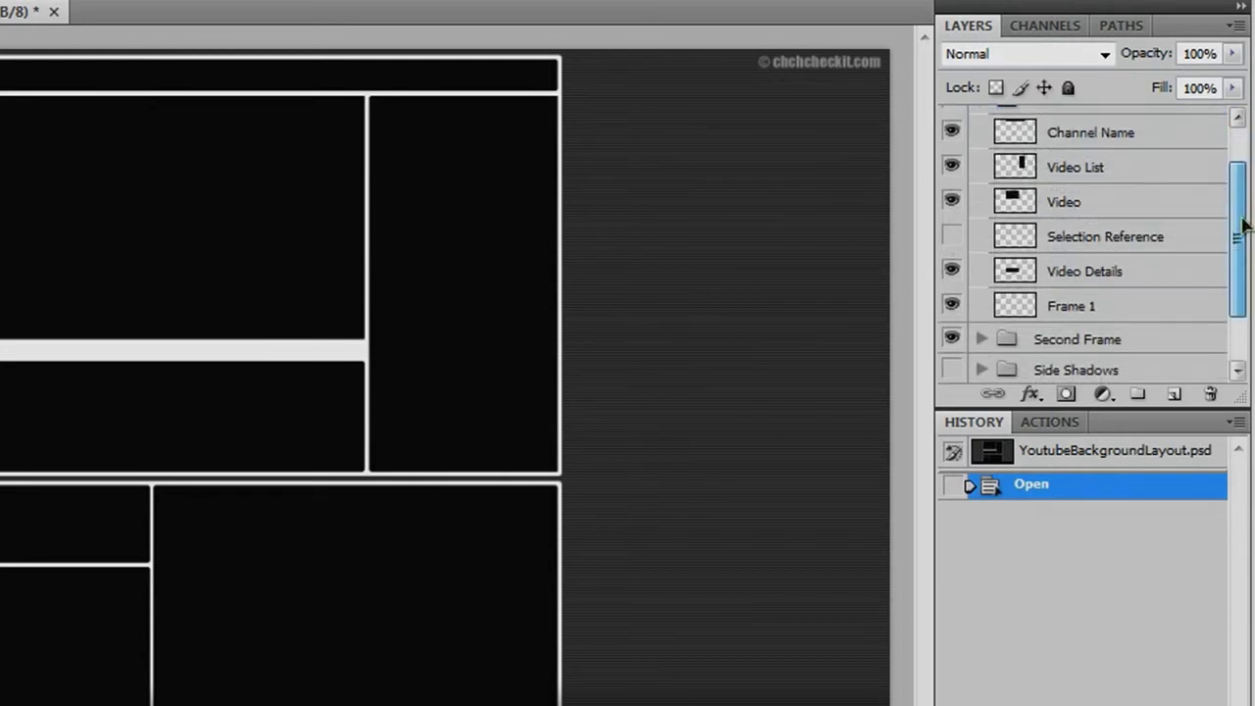
click(1098, 245)
click(948, 245)
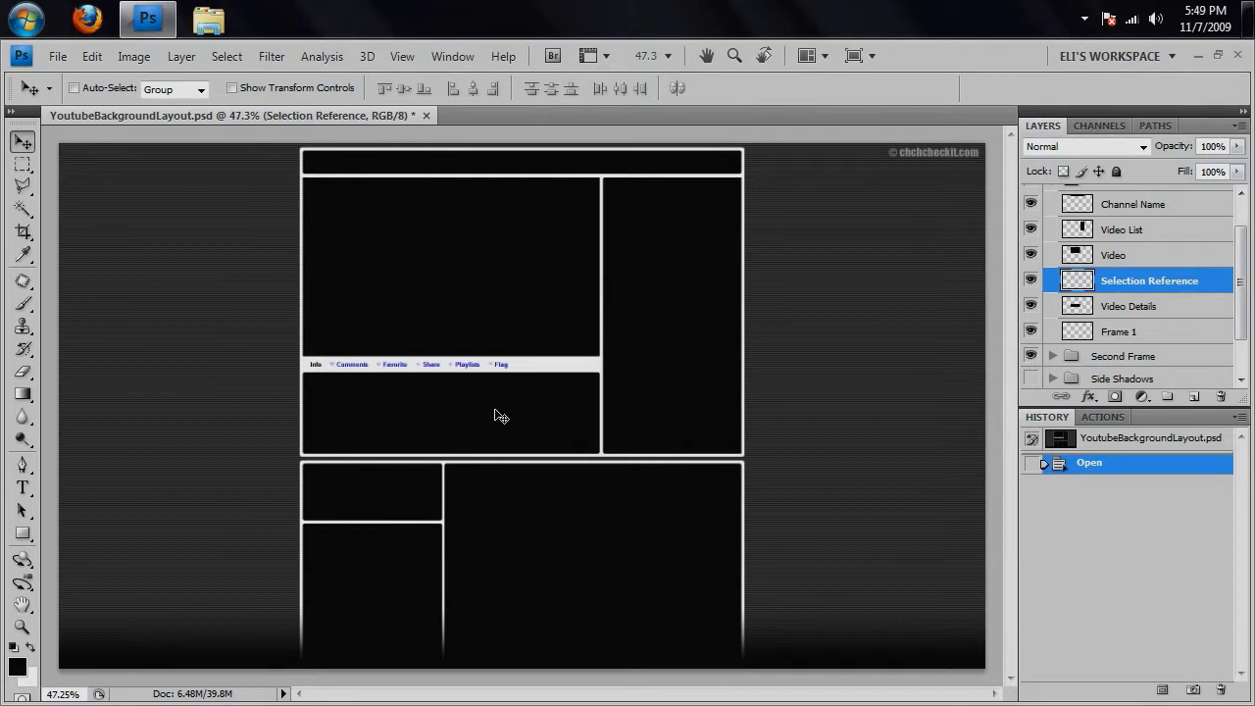
key(ctrl+1)
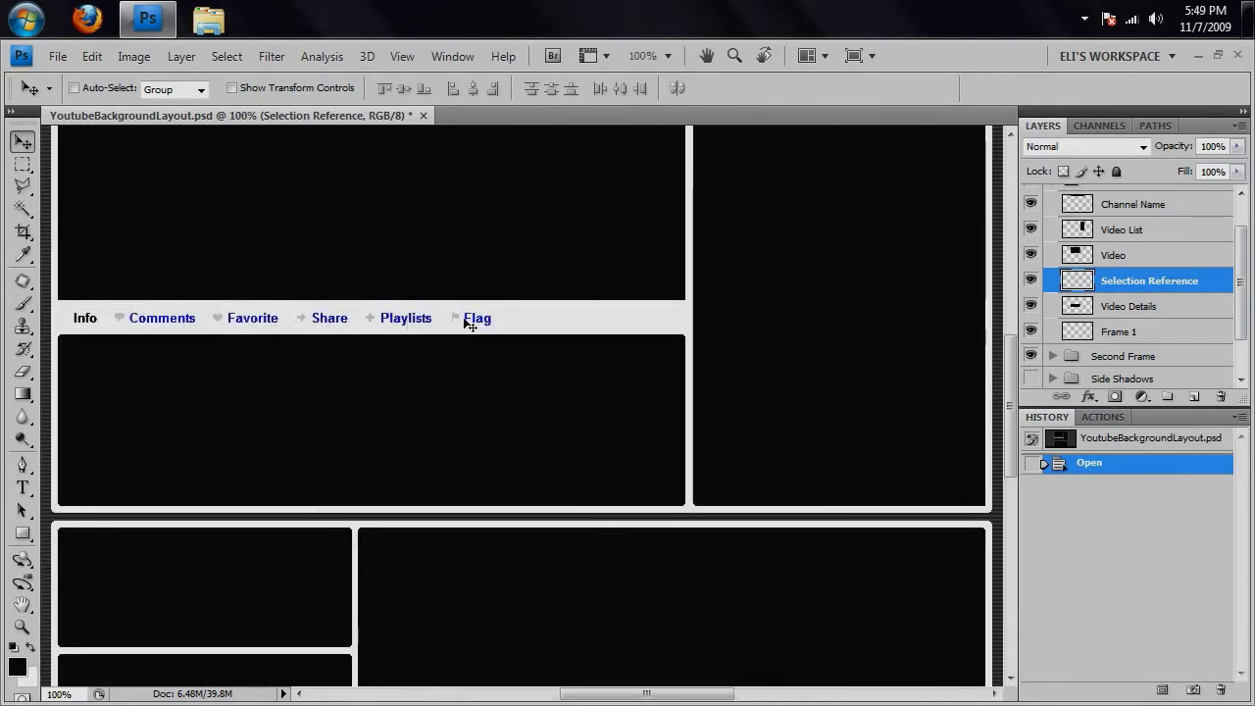
click(1031, 283)
scroll(1047, 235, up, 1)
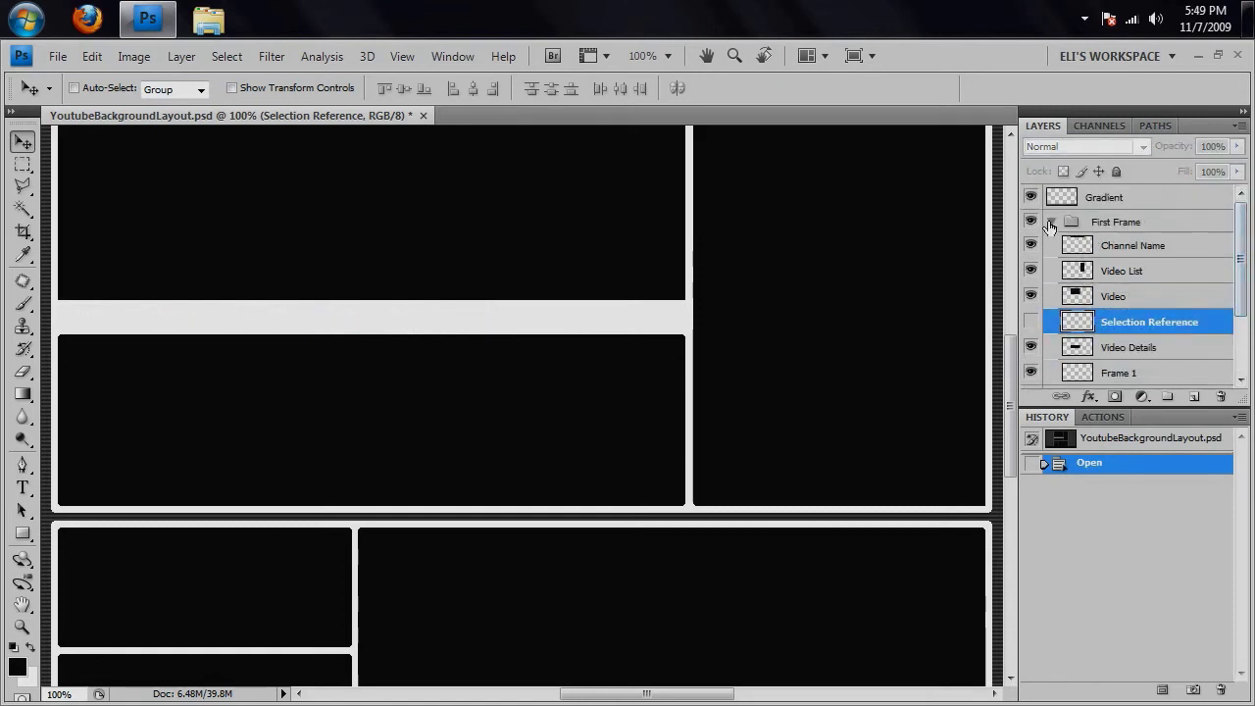
click(1050, 224)
Refit the view, re-expand the First Frame group, select Frame 1 and show its layer effects list
key(ctrl+0)
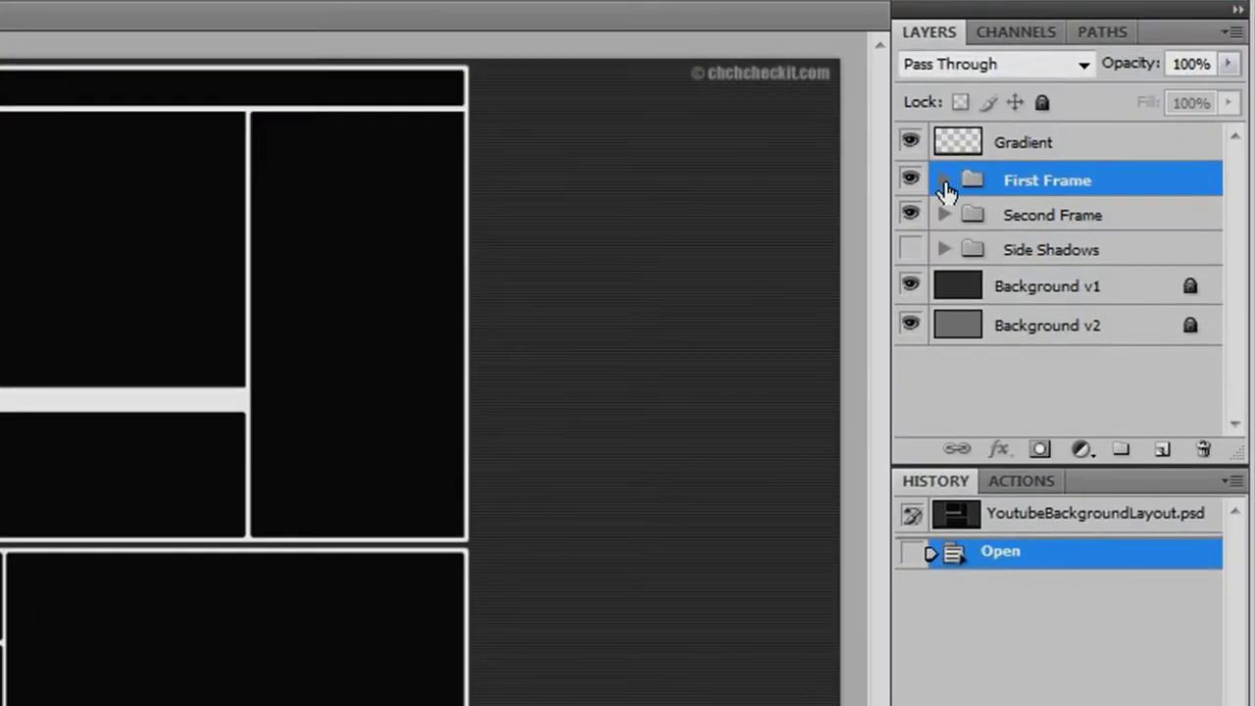
click(943, 186)
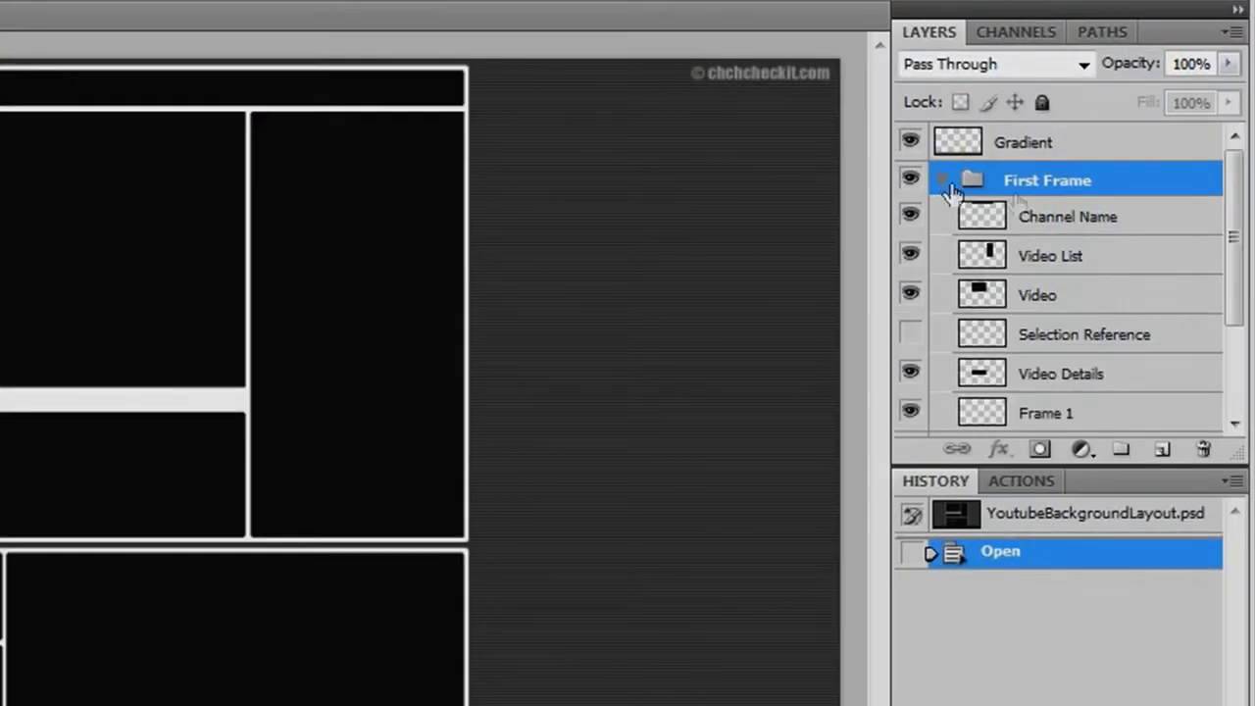
drag(1233, 187, 1237, 267)
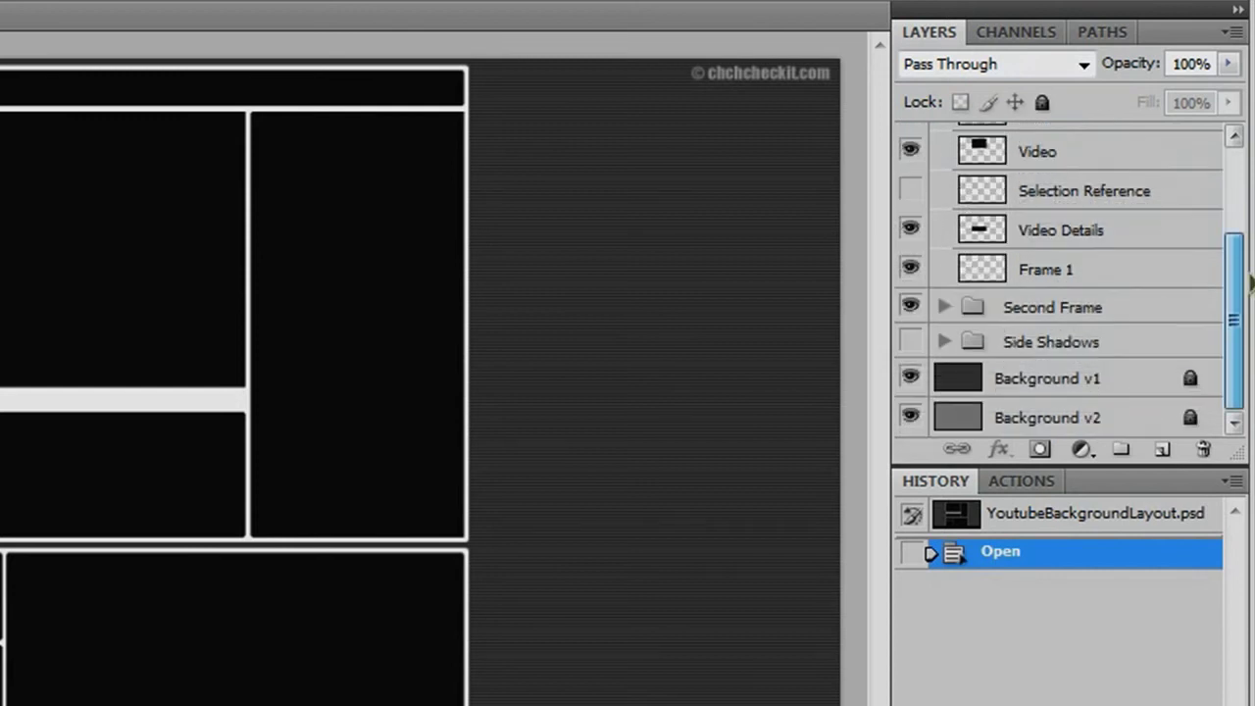
click(1036, 279)
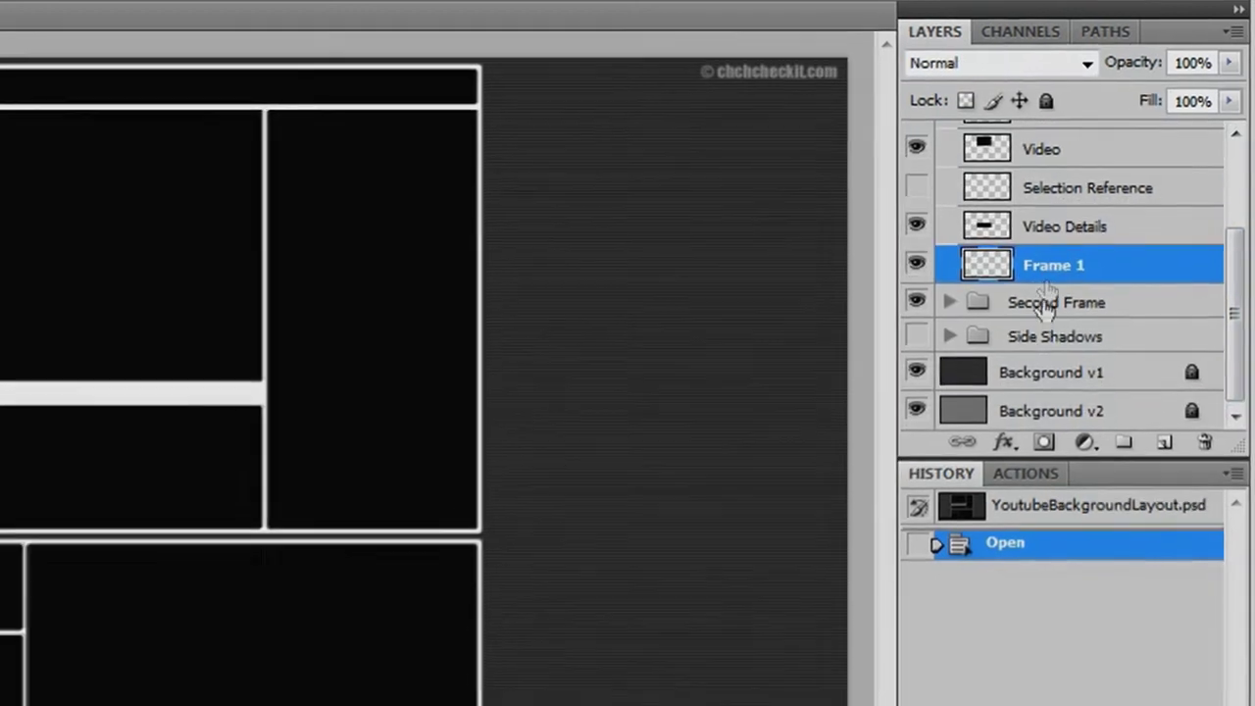
click(1023, 423)
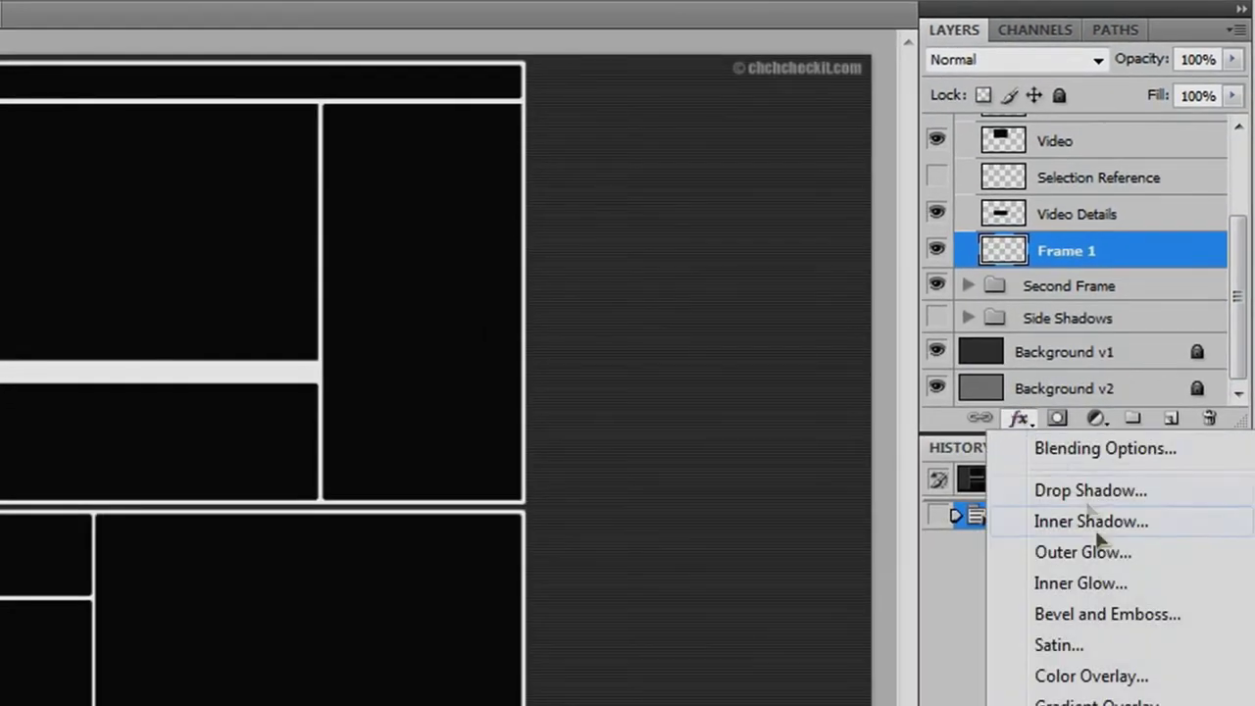
Add a pink (fc00ff) Color Overlay at 70% opacity to the Frame 1 layer
click(1078, 678)
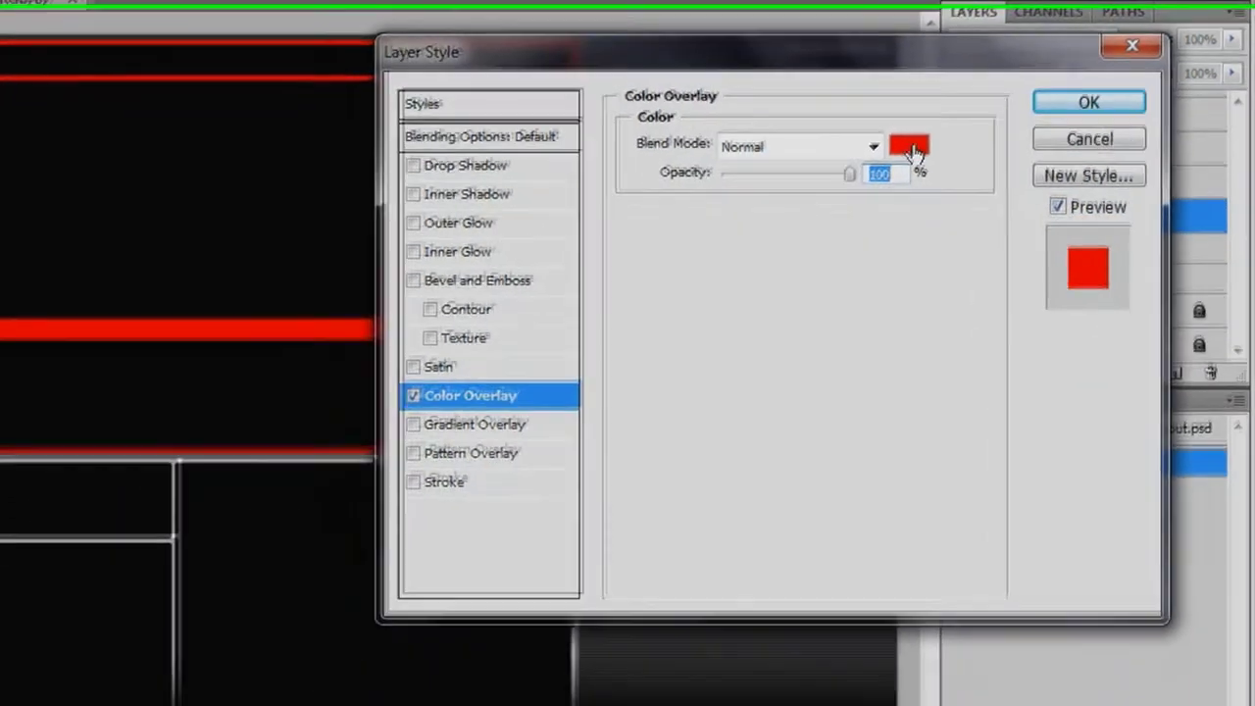
click(910, 147)
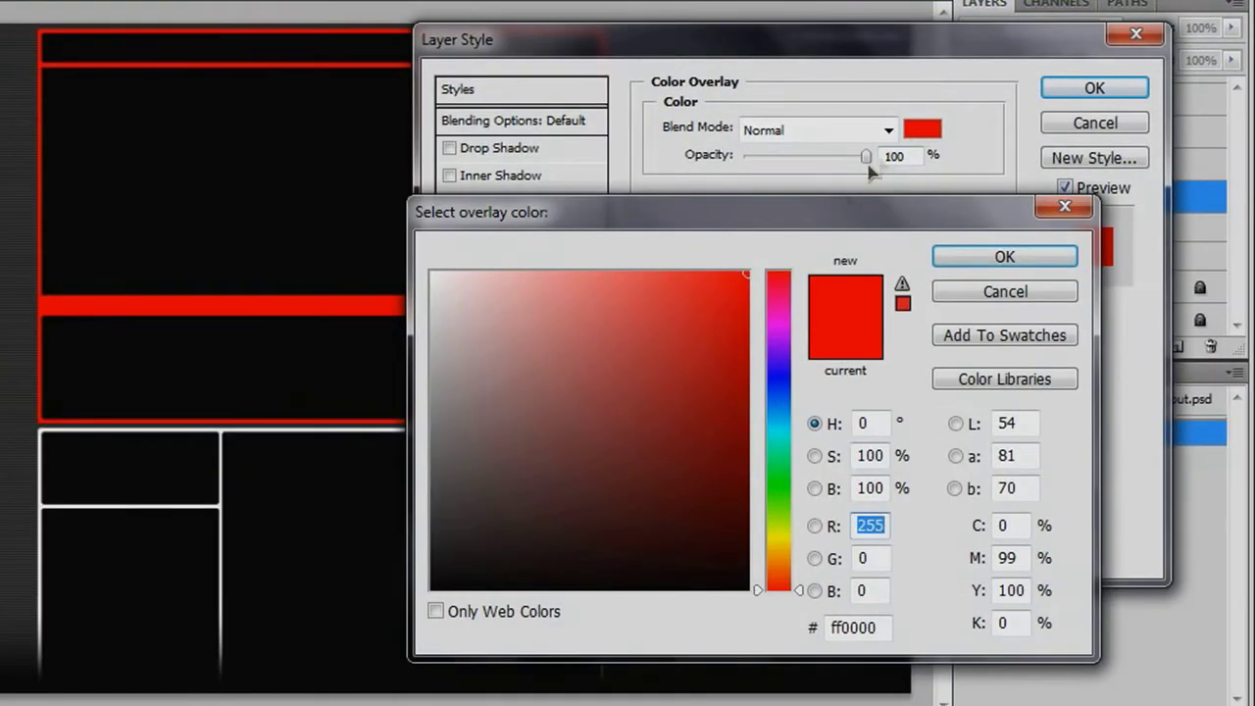
drag(780, 588, 789, 330)
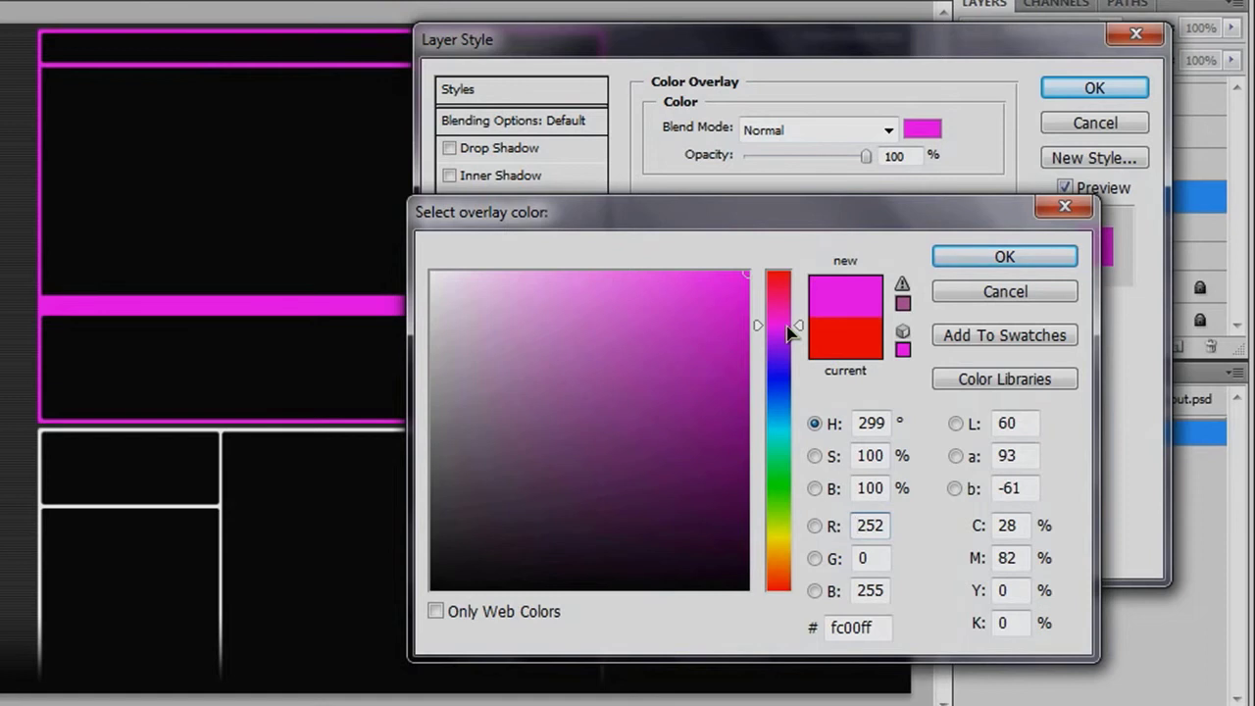
click(1020, 259)
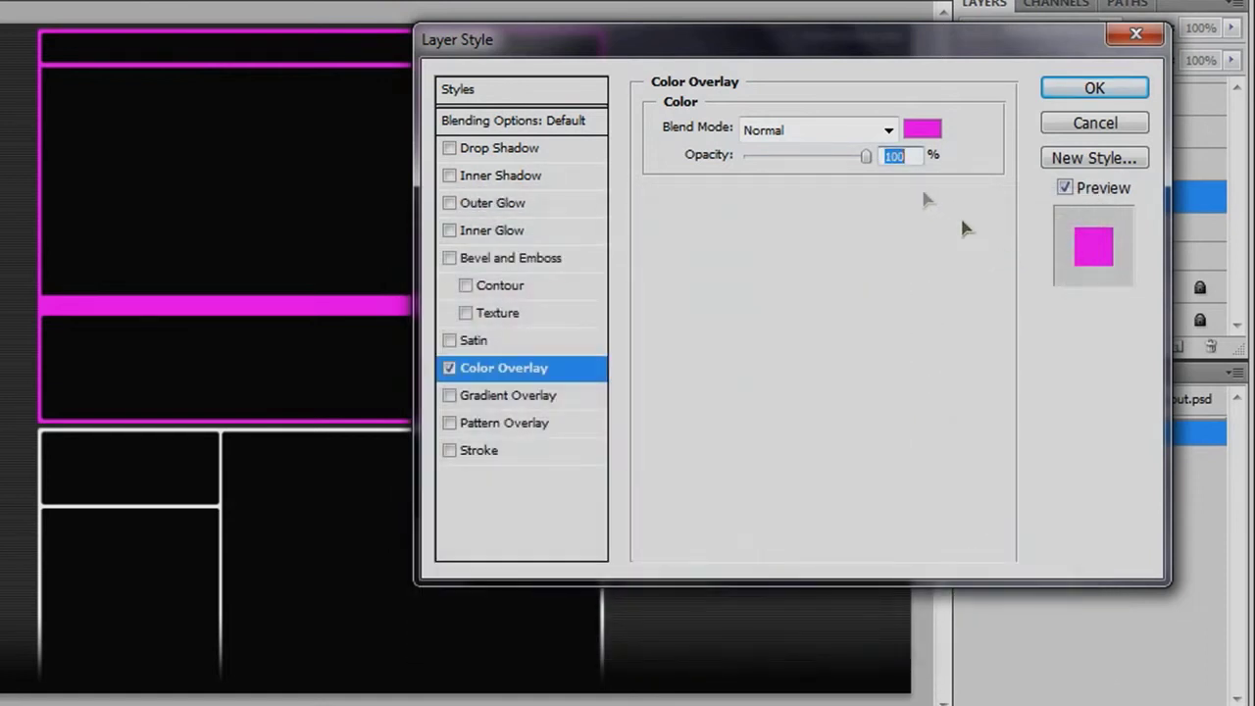
drag(870, 162, 830, 160)
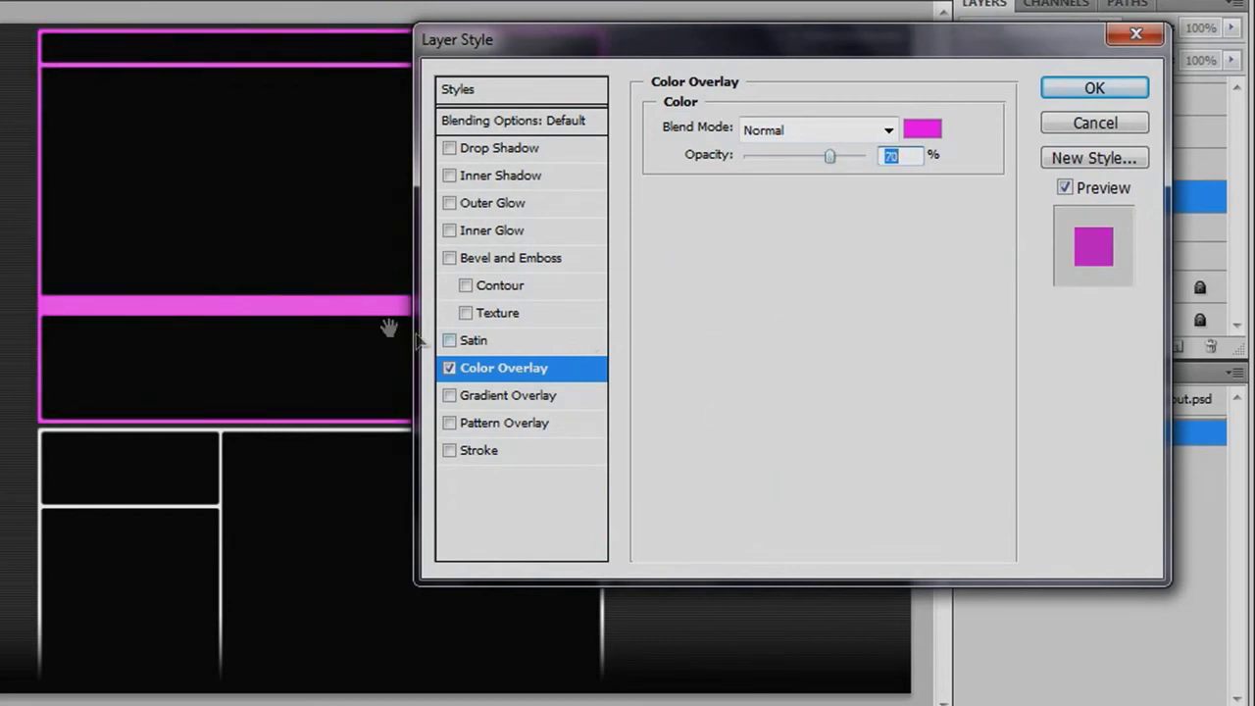
click(1127, 90)
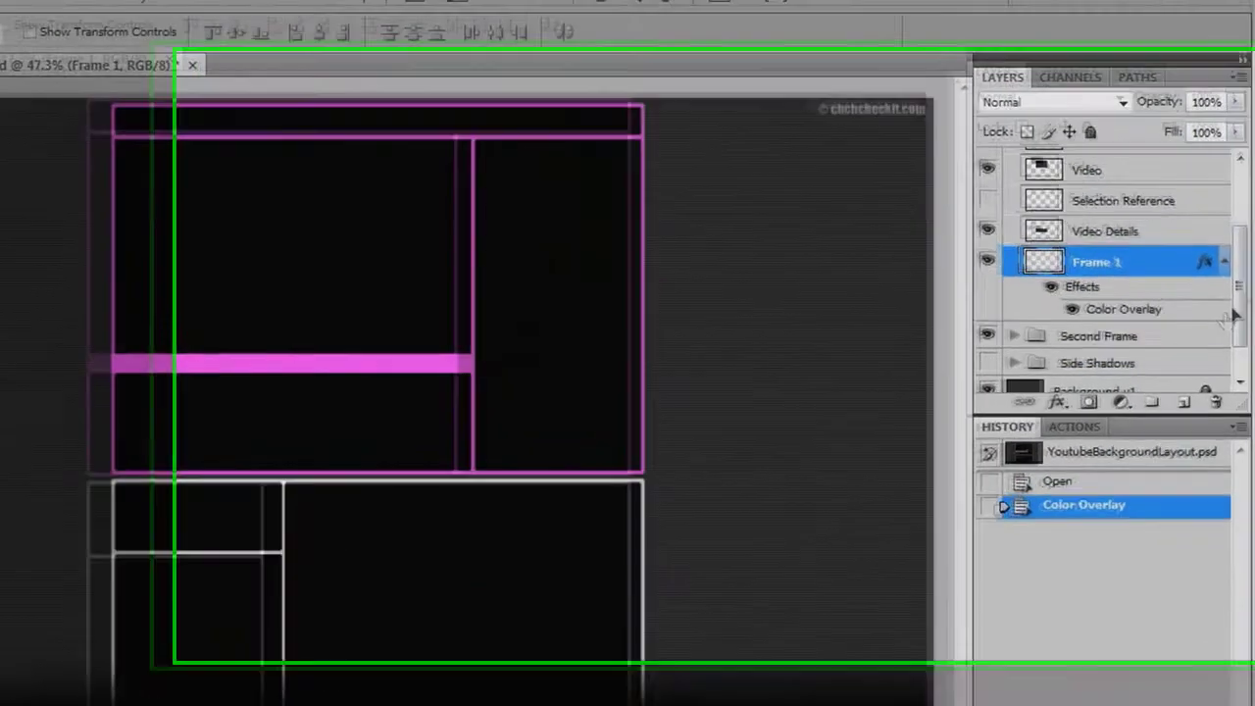
Collapse First Frame, expand the Second Frame group, and select the Frame 2 layer
drag(1239, 313, 1239, 256)
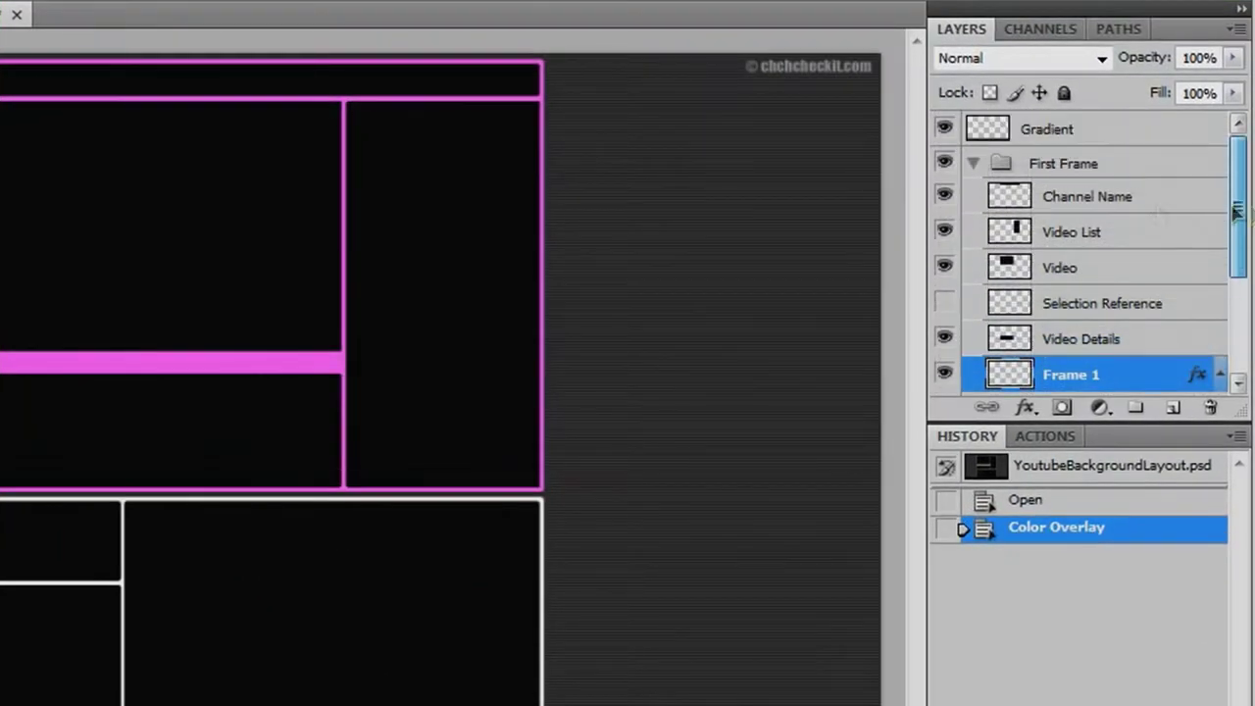
click(970, 164)
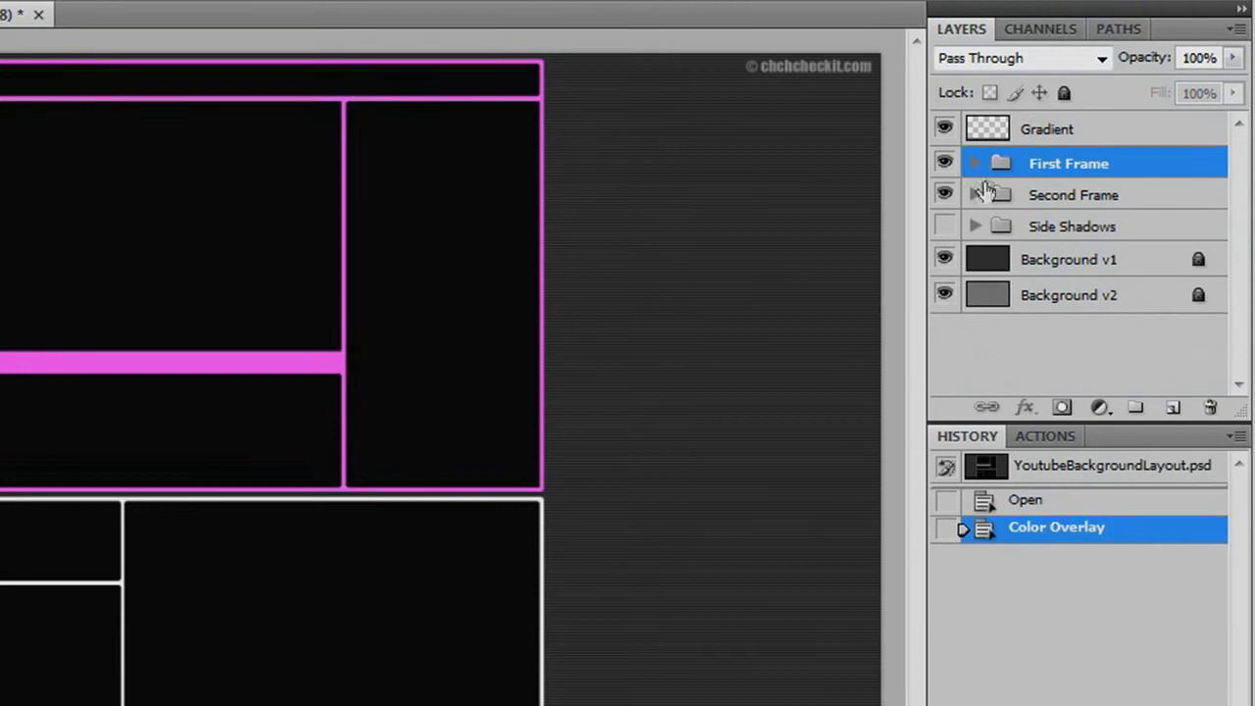
click(973, 195)
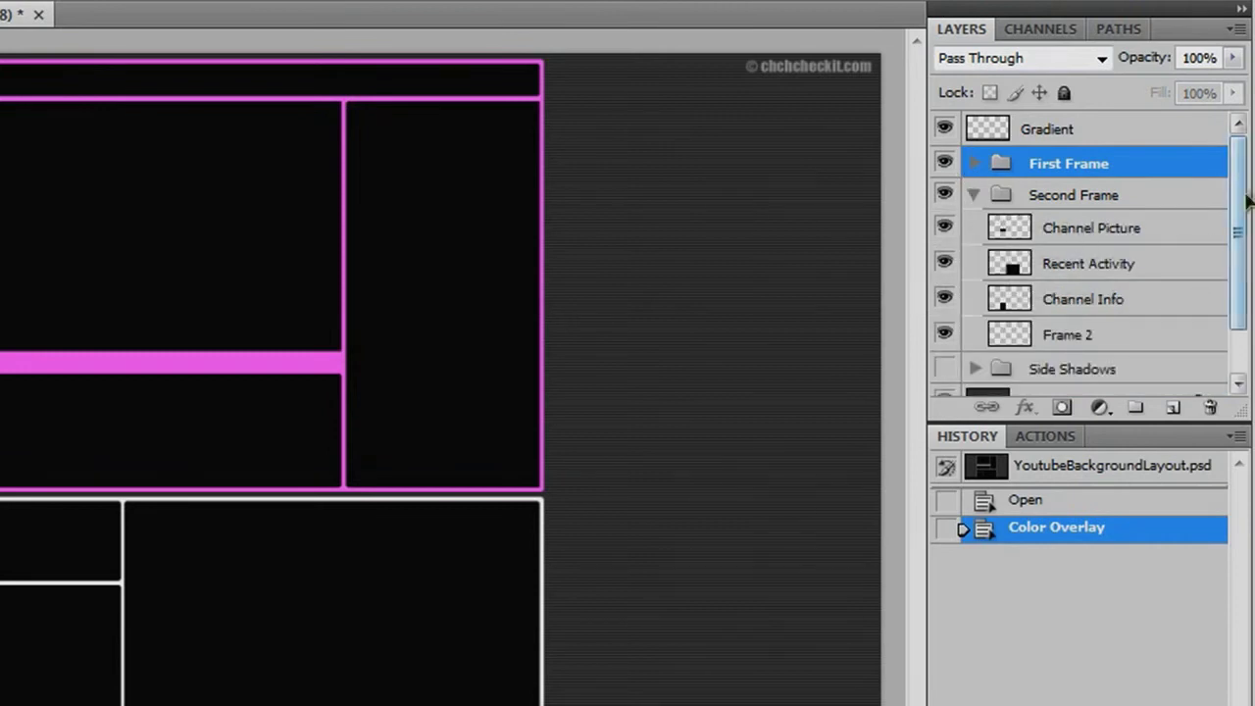
scroll(1247, 200, down, 2)
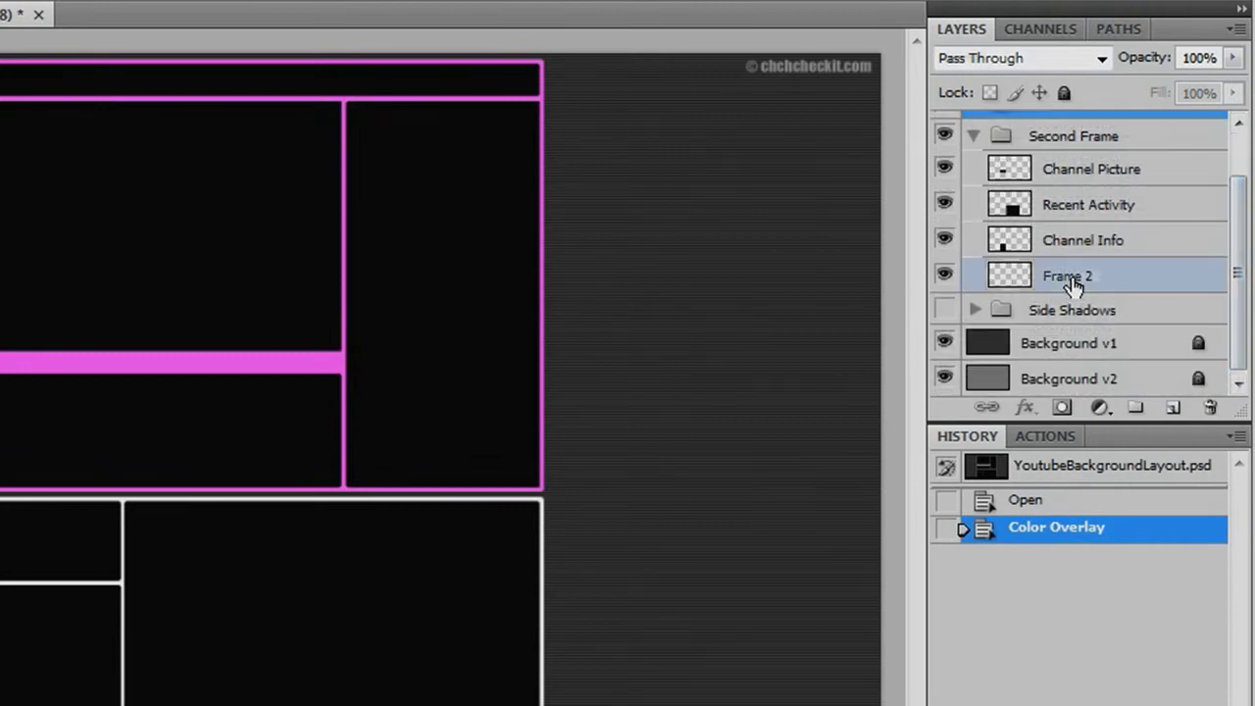
click(1075, 283)
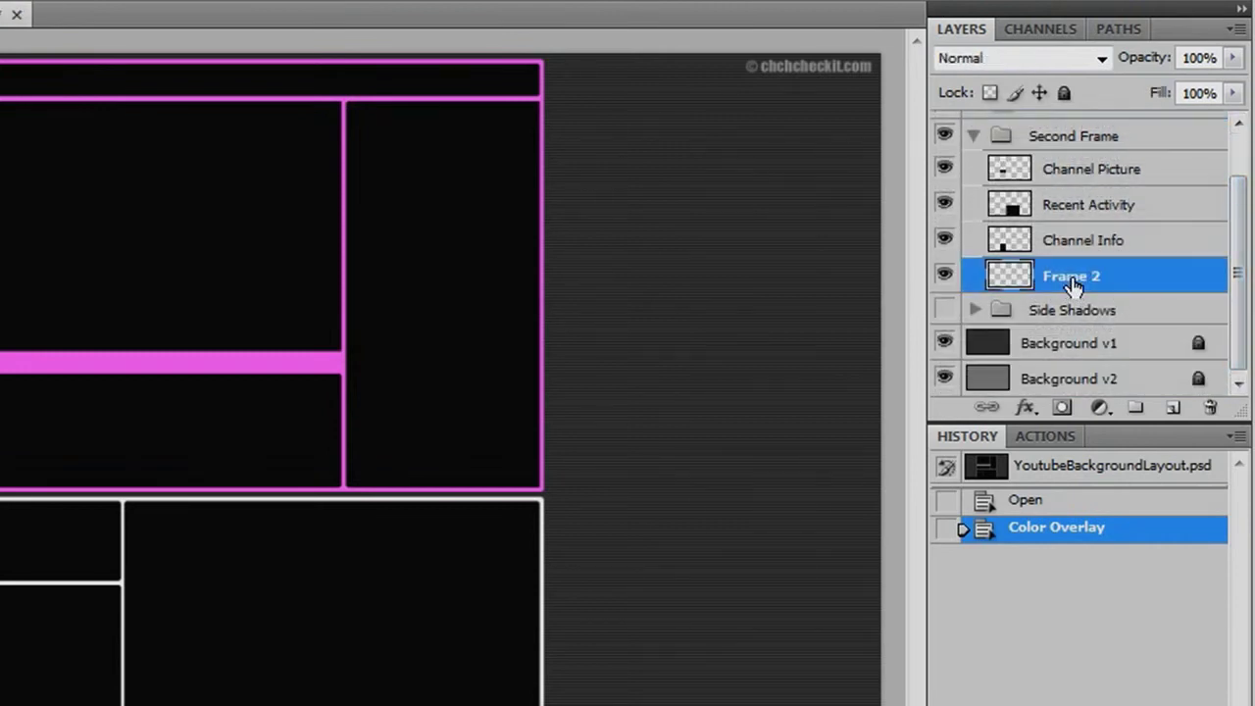
Give Frame 2 a purple (69007f) Color Overlay and collapse its effects list
click(1026, 410)
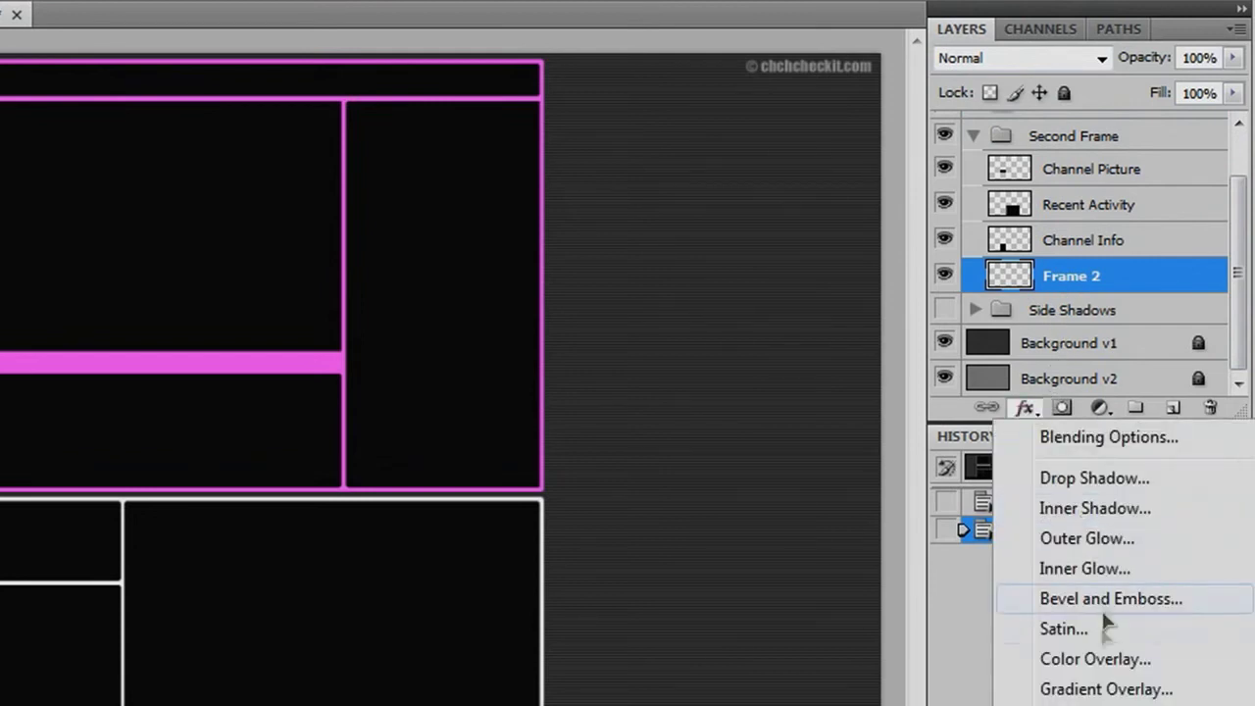
click(1088, 658)
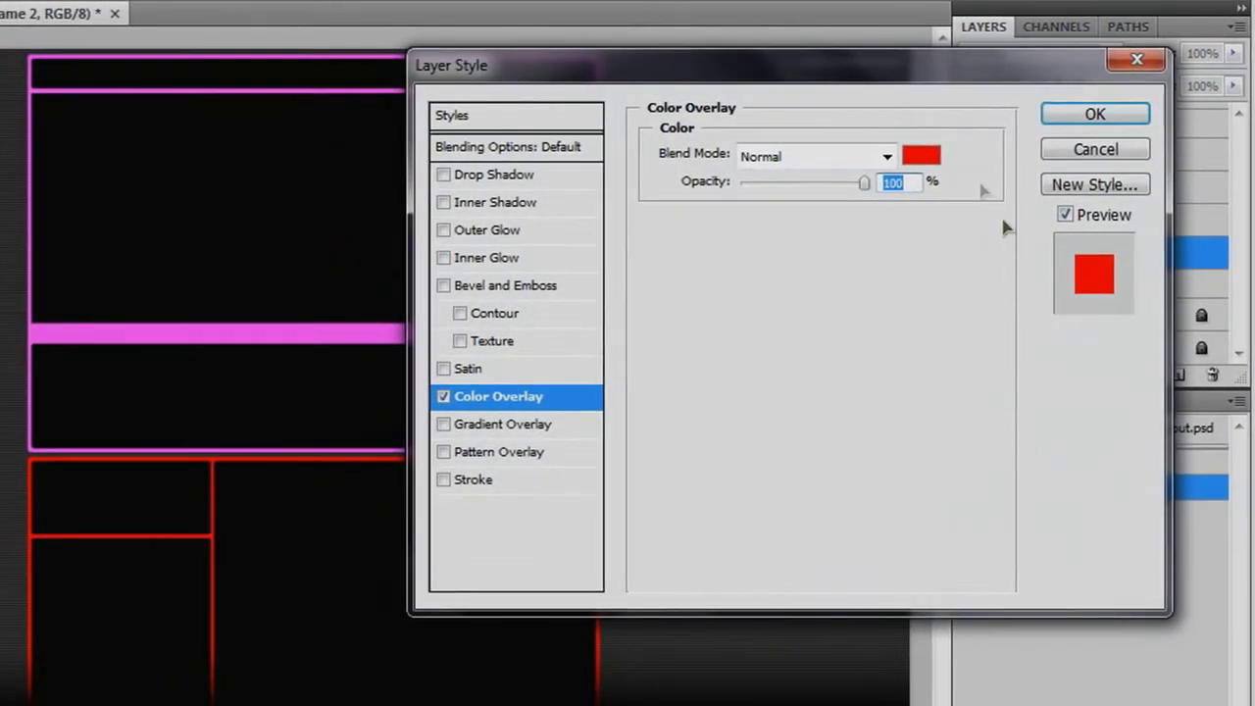
click(921, 155)
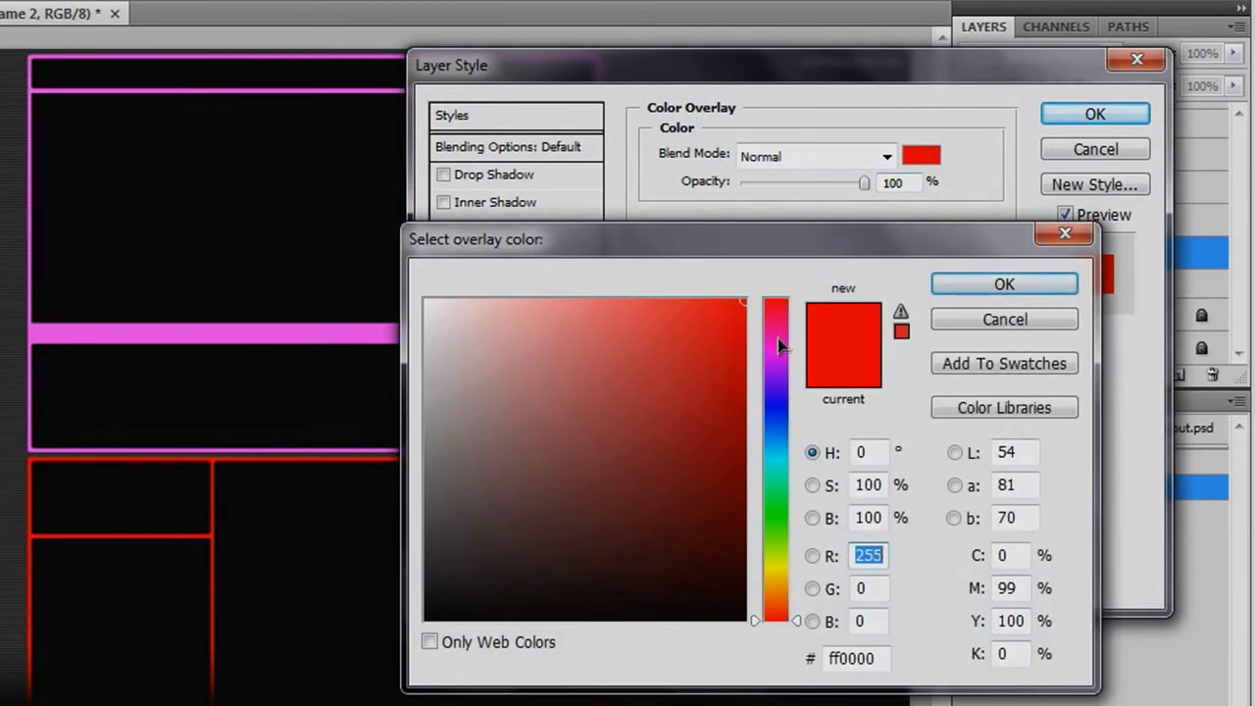
mouse_move(779, 345)
mouse_down()
mouse_move(756, 401)
mouse_move(784, 422)
mouse_move(784, 440)
mouse_move(739, 431)
mouse_move(744, 461)
mouse_up()
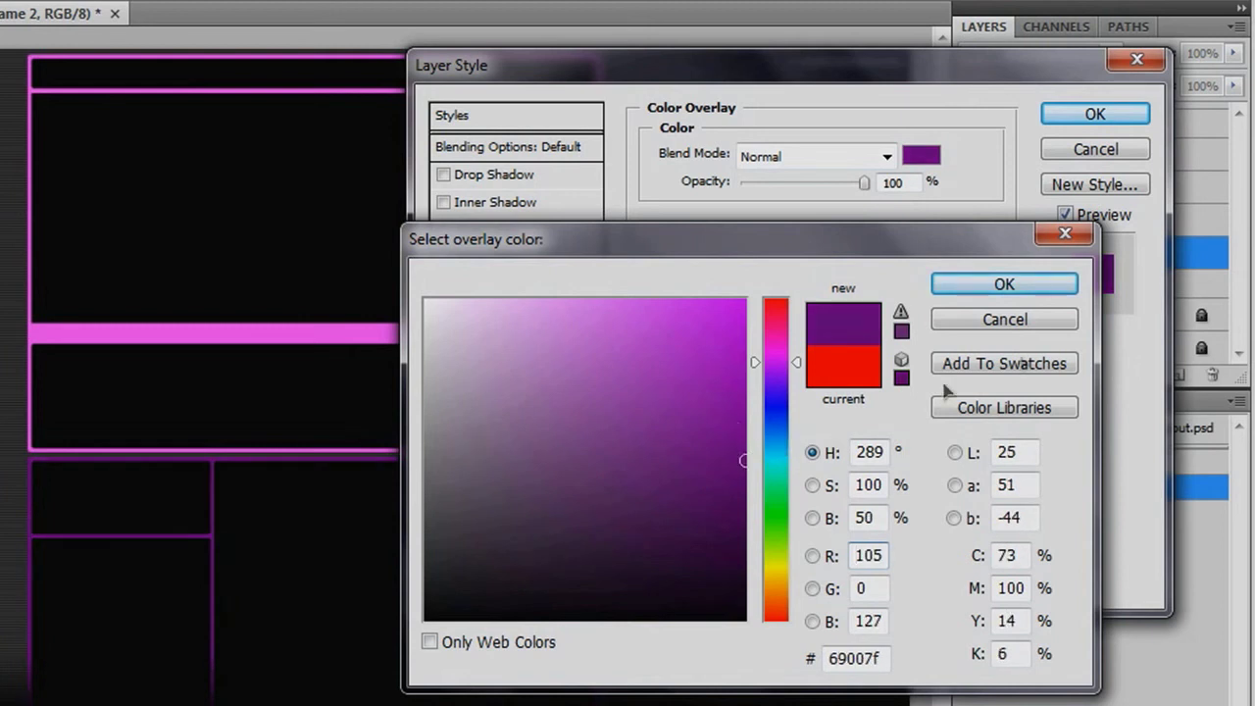
click(1015, 286)
click(1105, 117)
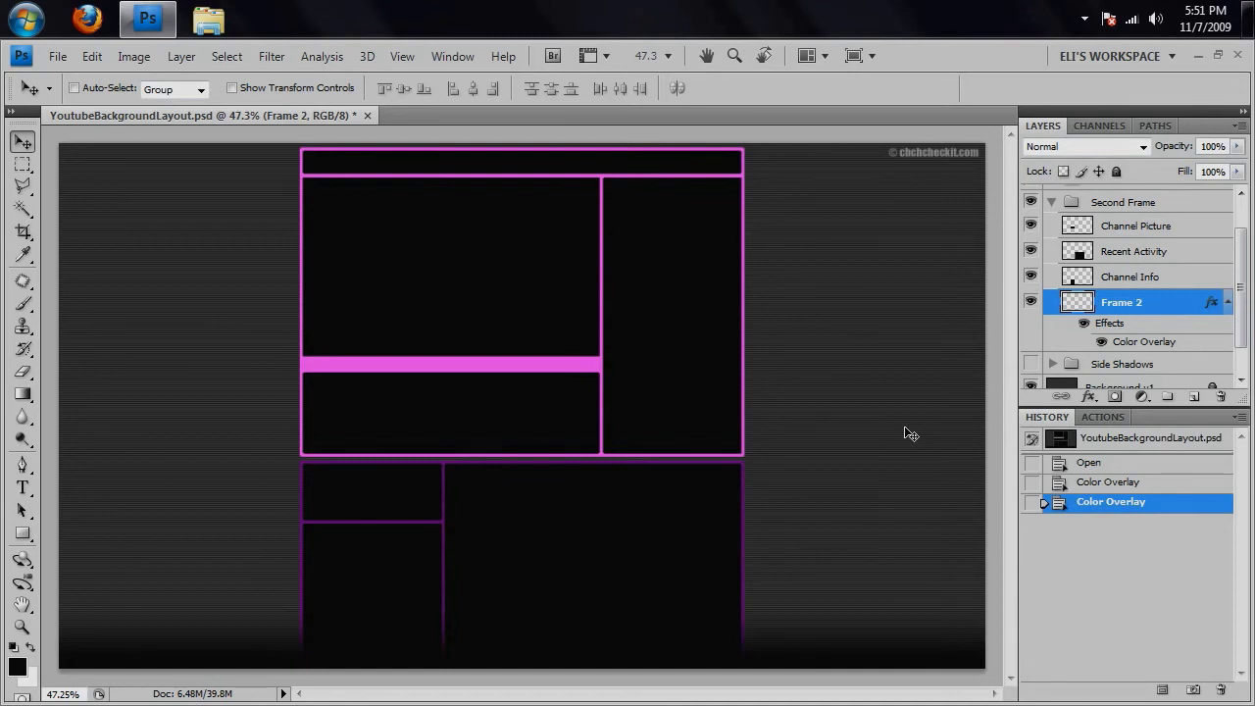
click(1227, 302)
Collapse the Second Frame group, expand First Frame, and select the Channel Name layer
drag(1241, 324, 1241, 286)
click(1030, 244)
click(1030, 244)
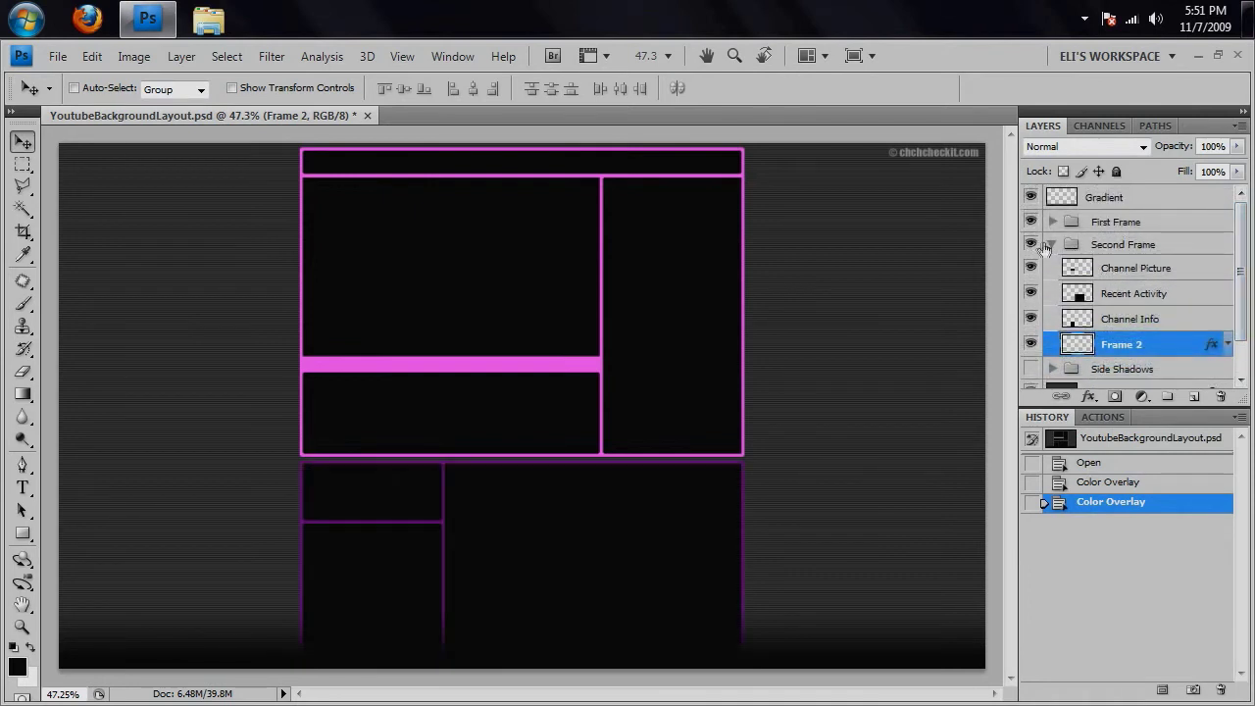
click(1050, 244)
click(1128, 224)
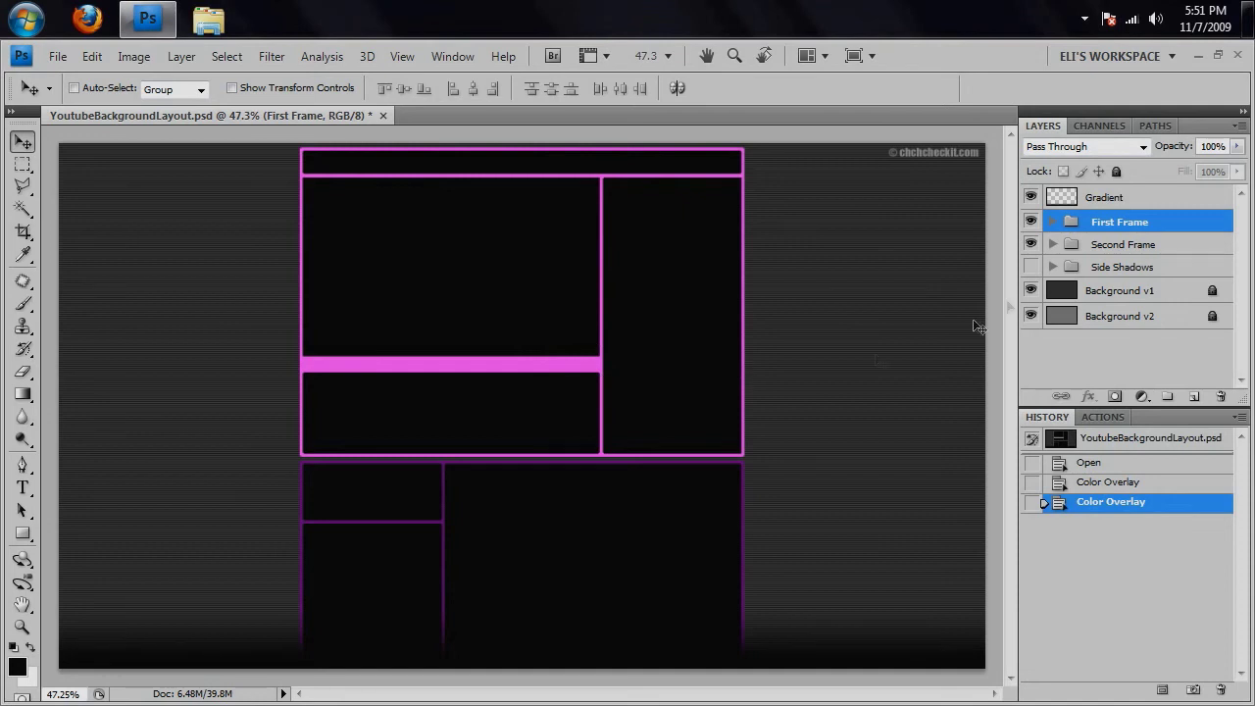
click(1051, 222)
click(1157, 250)
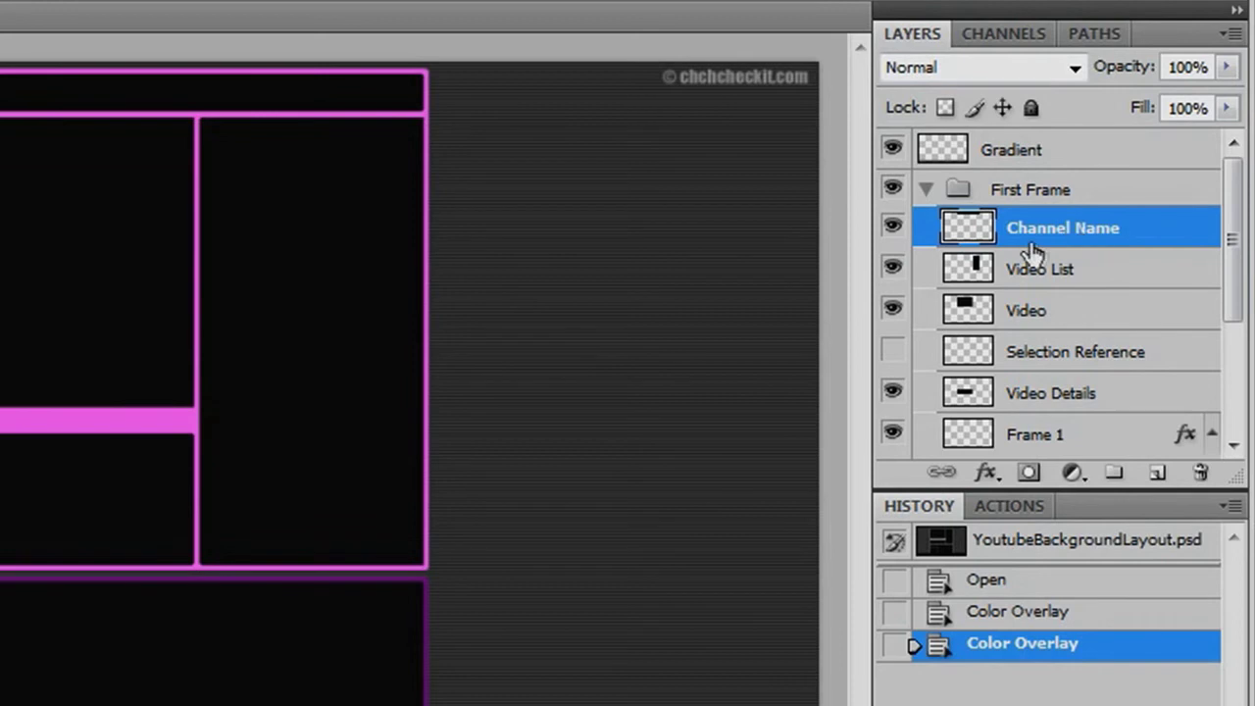
Add a Drop Shadow to Channel Name with 100% opacity and 7 px size
click(986, 474)
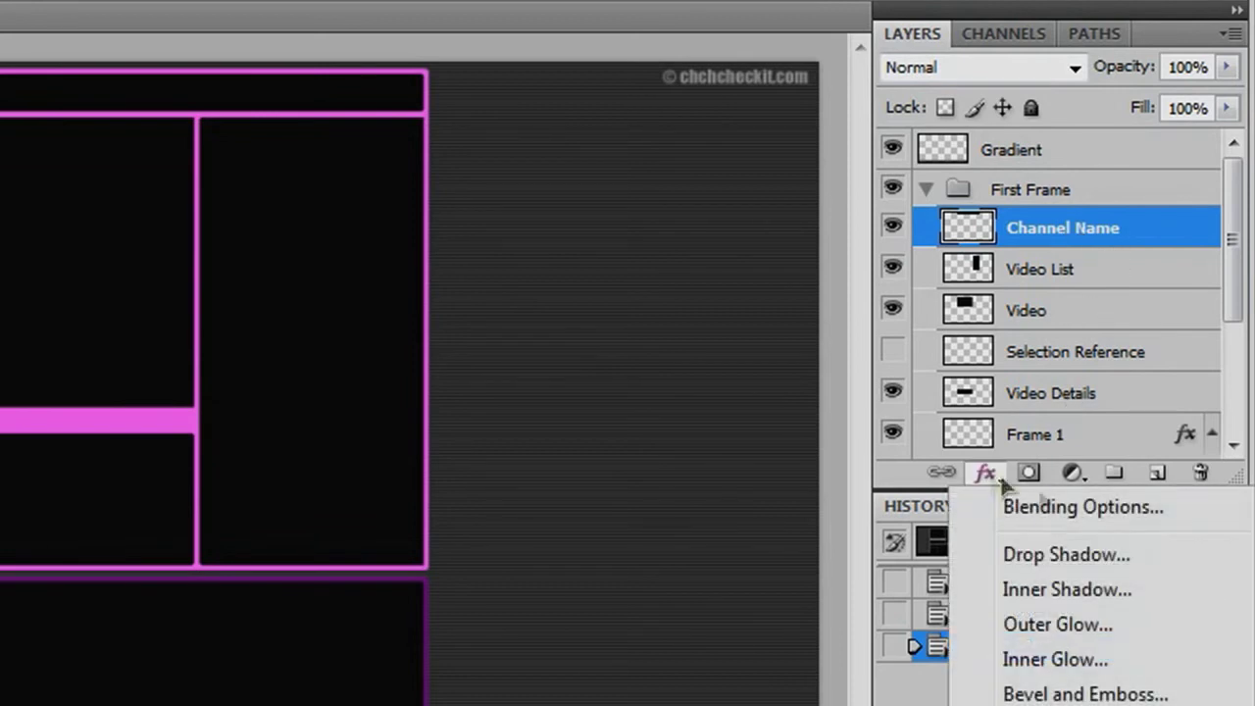
click(1064, 555)
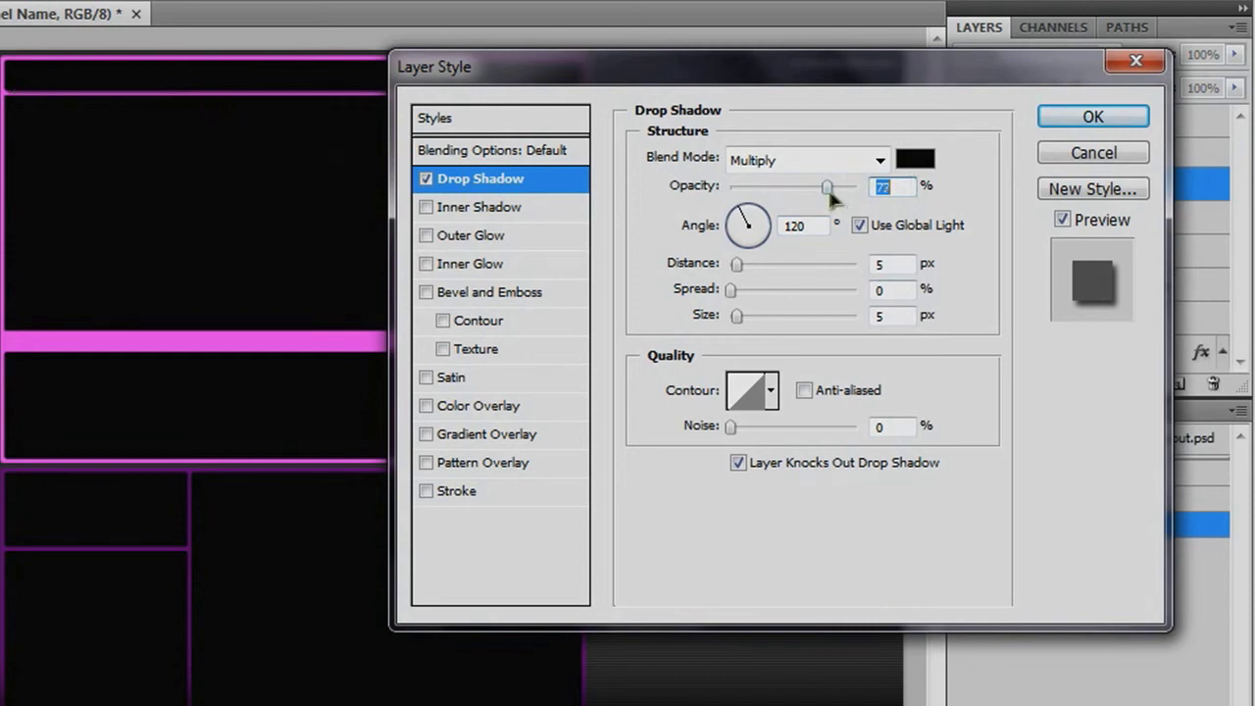
drag(828, 188, 854, 189)
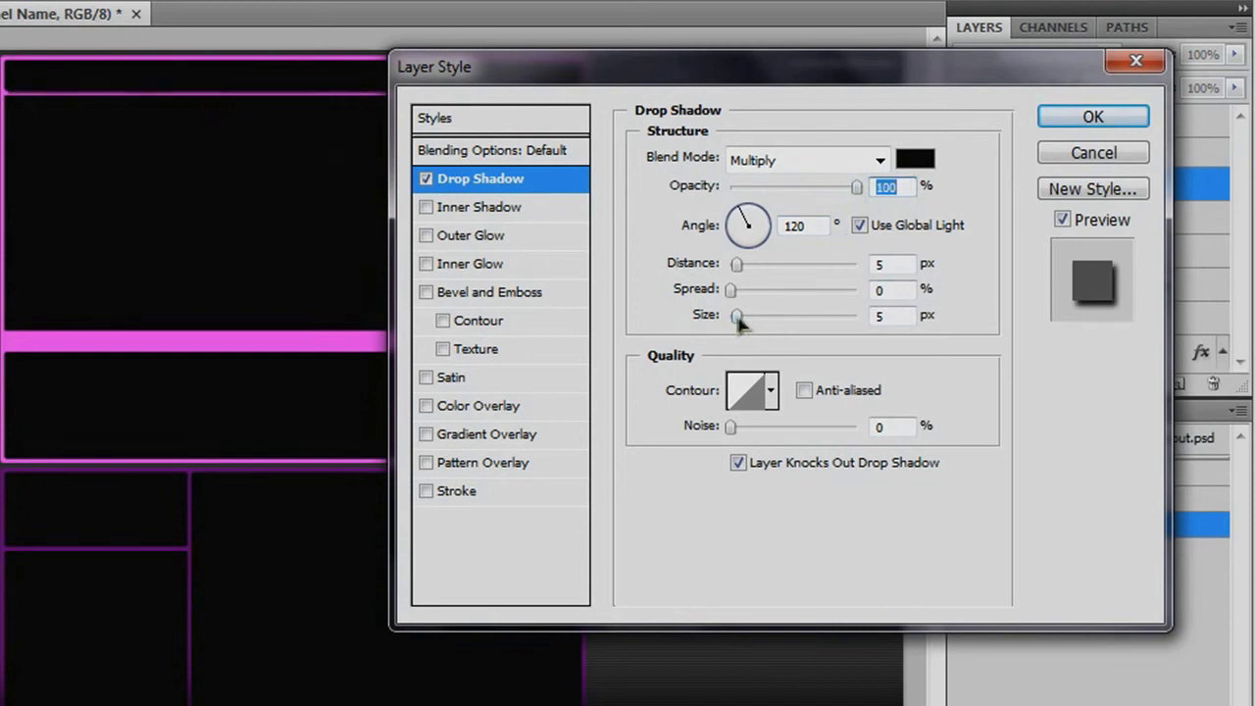
drag(735, 315, 741, 316)
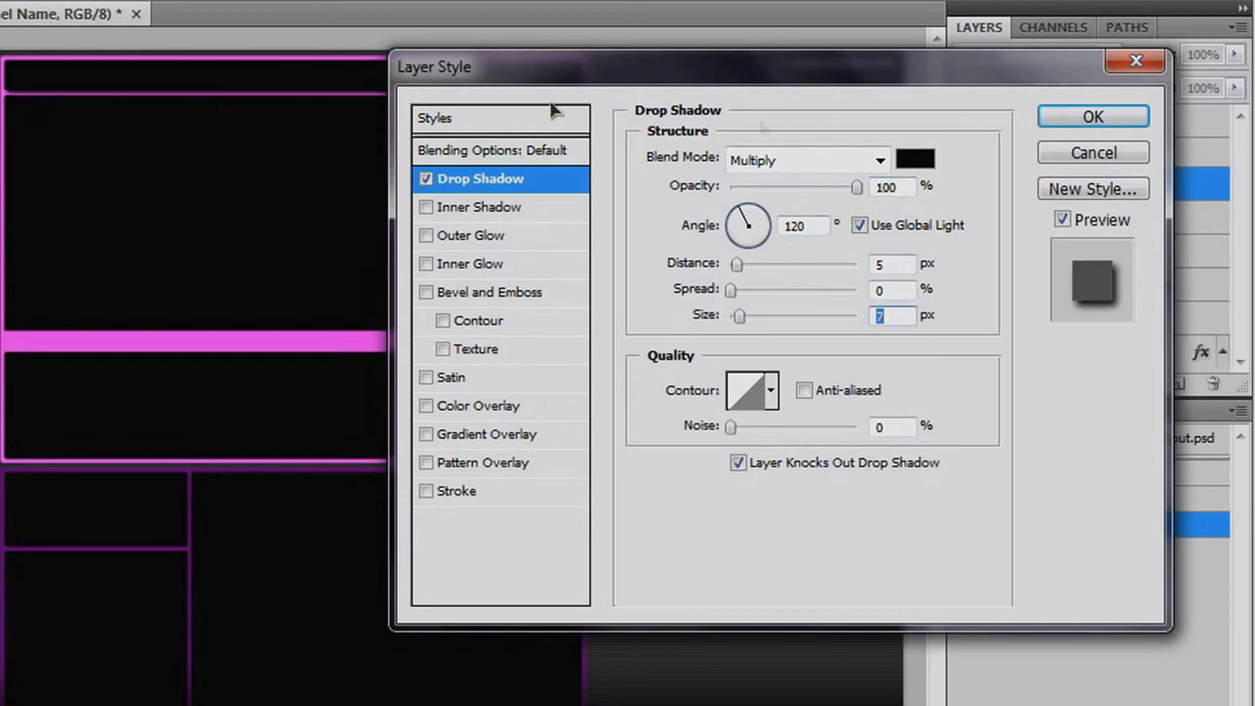
click(1094, 118)
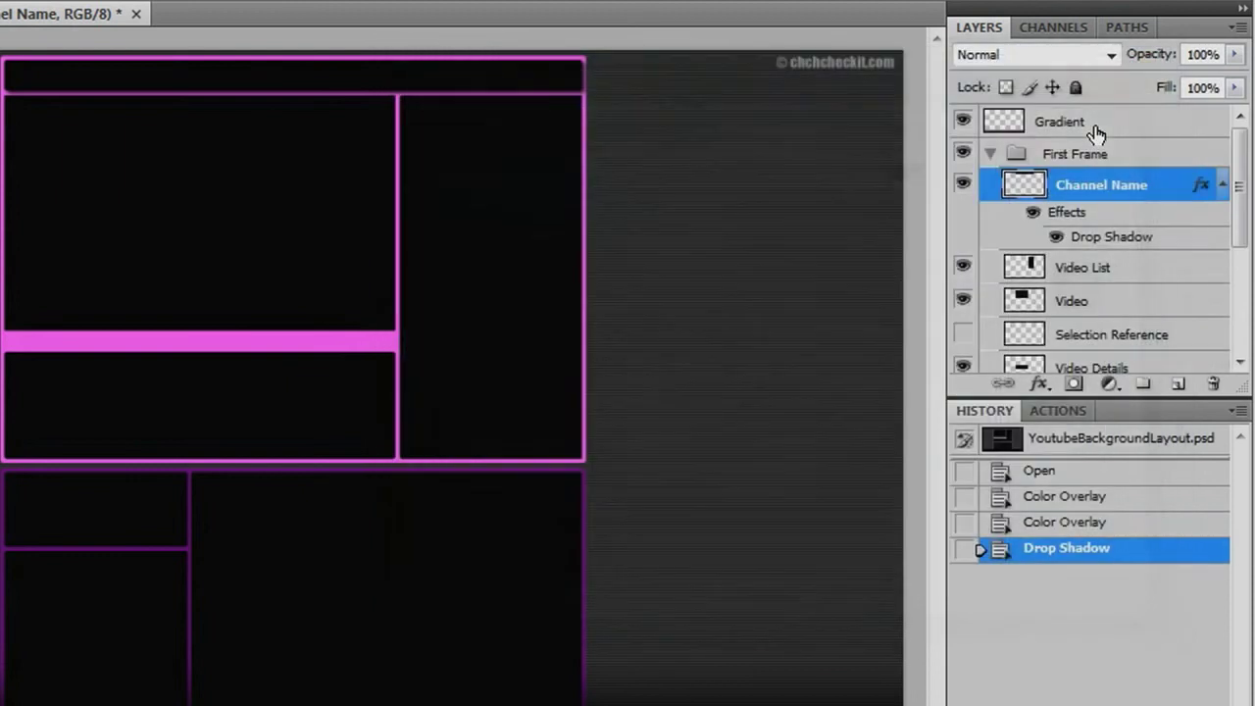
click(1224, 186)
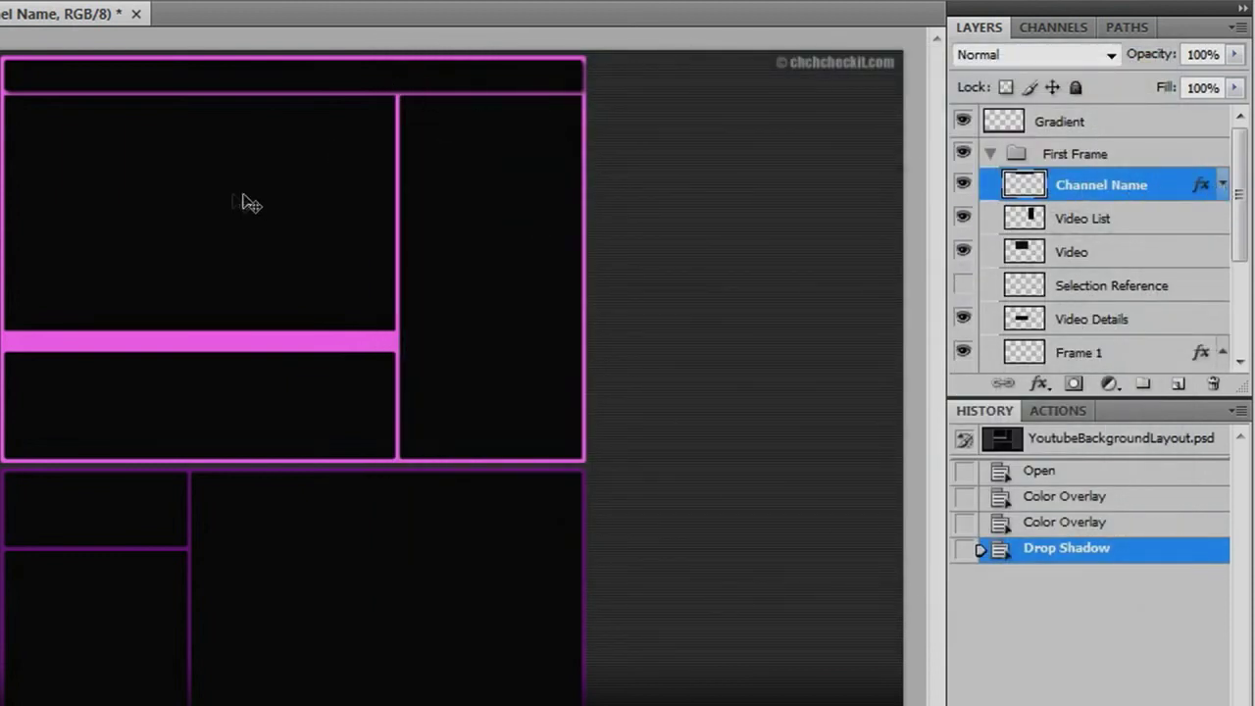
click(1129, 219)
click(1038, 383)
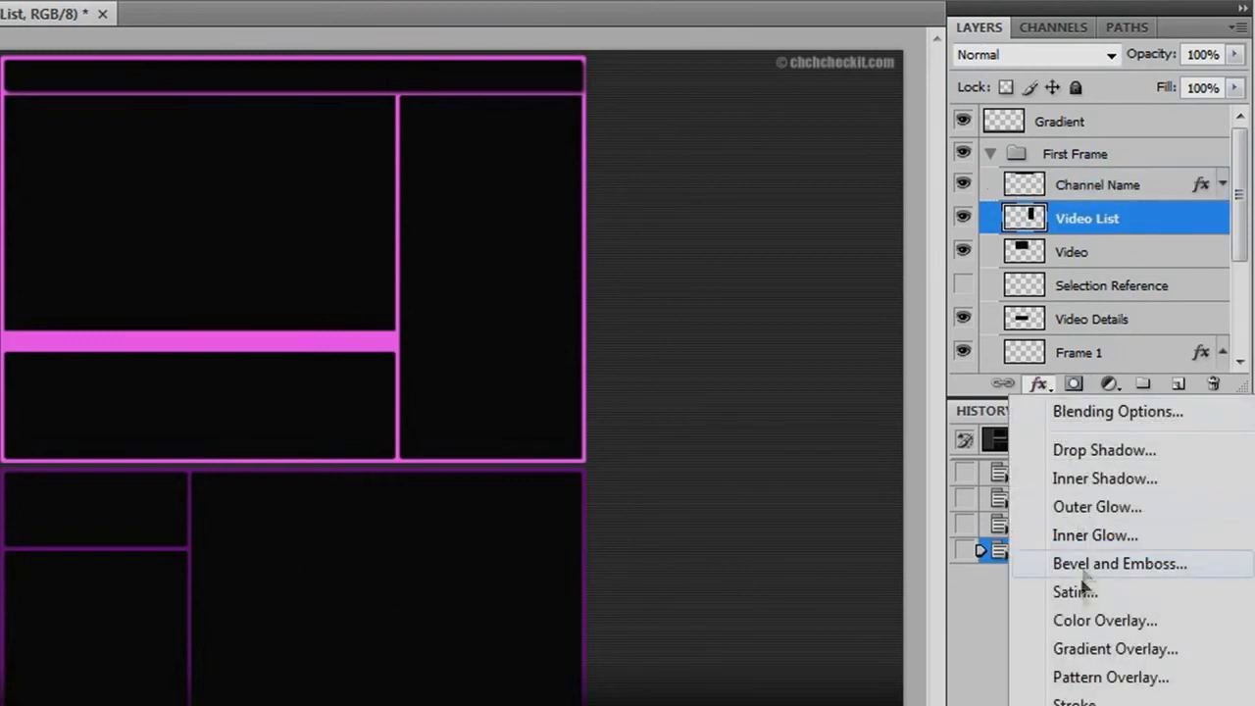
click(1106, 450)
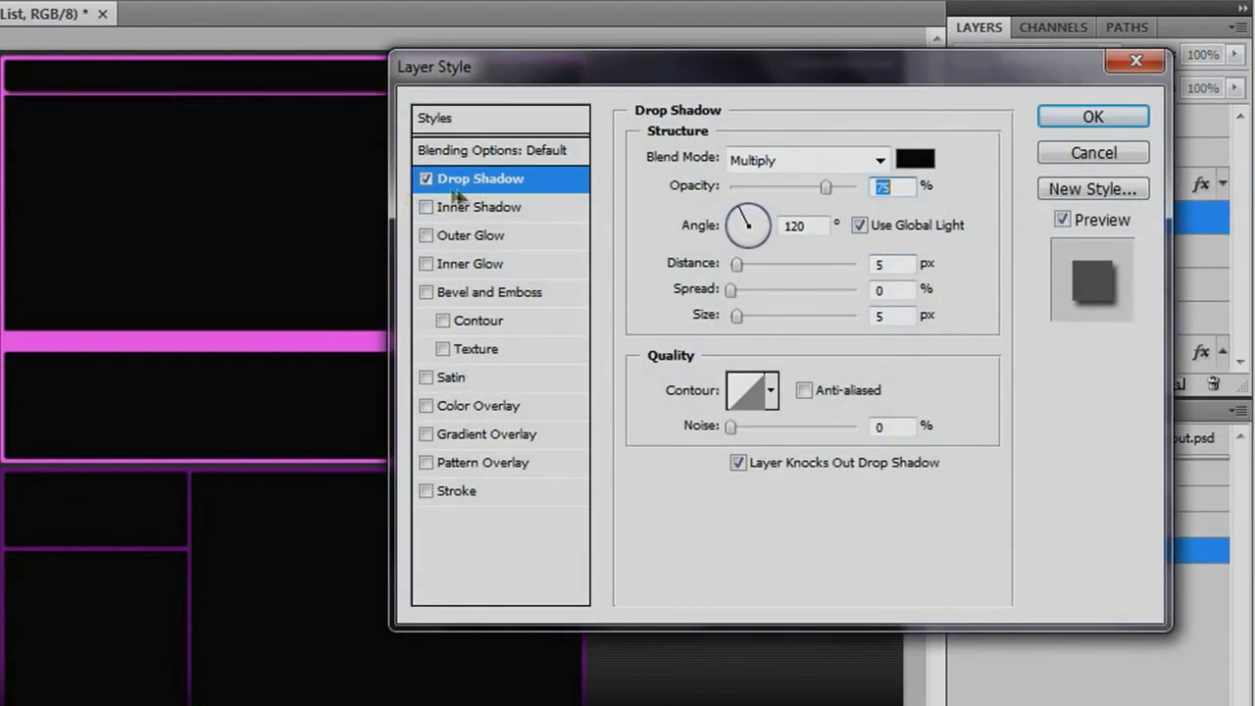
click(1098, 157)
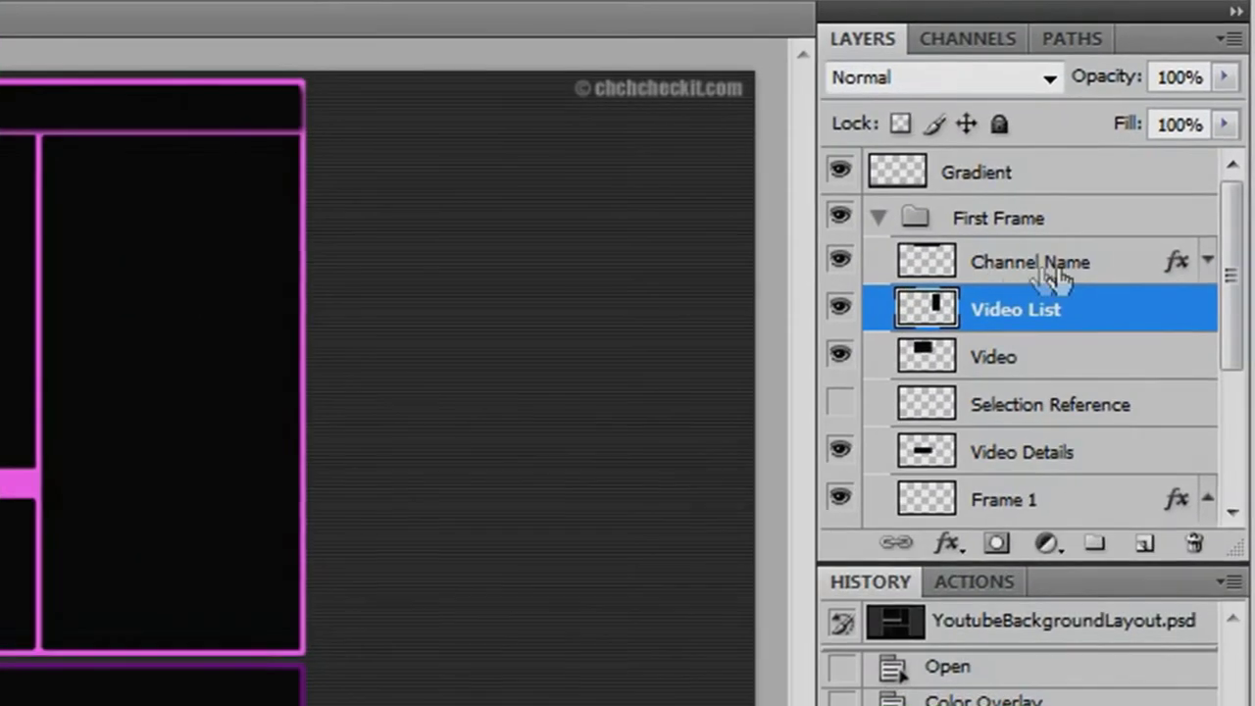
Alt-drag Channel Name's drop shadow onto the Video List, Video and Video Details layers
click(1039, 273)
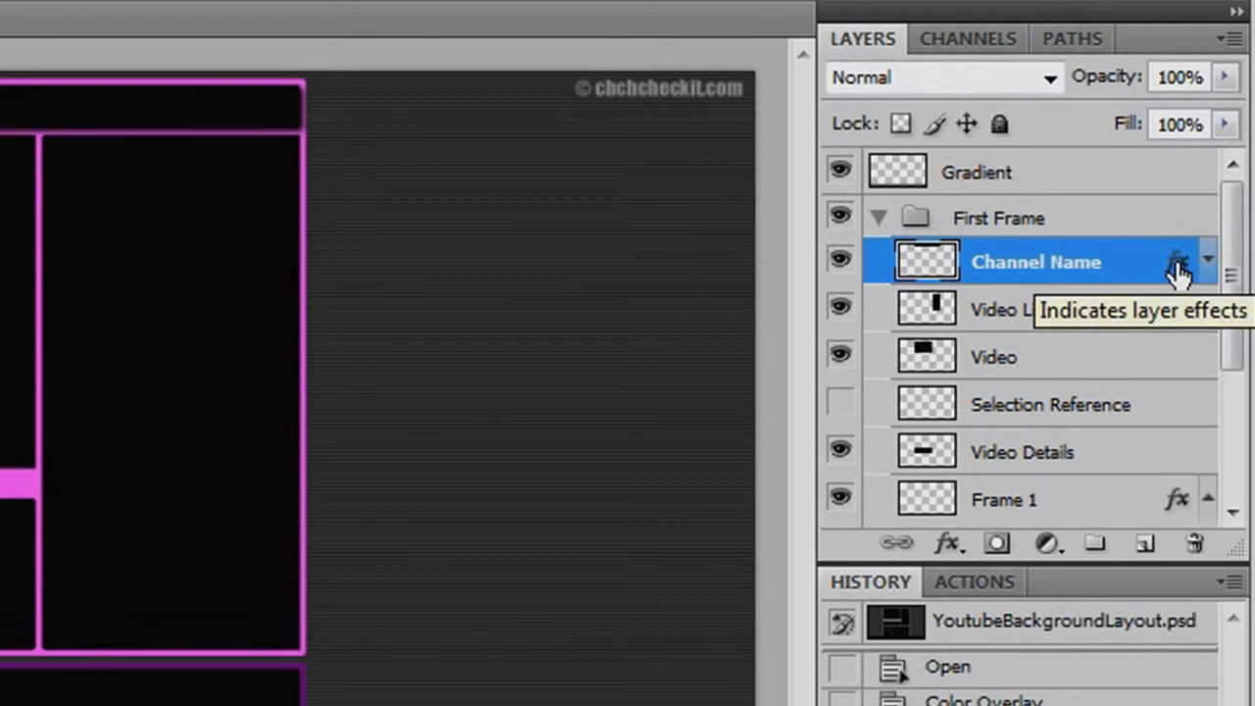
drag(1179, 266, 1187, 330)
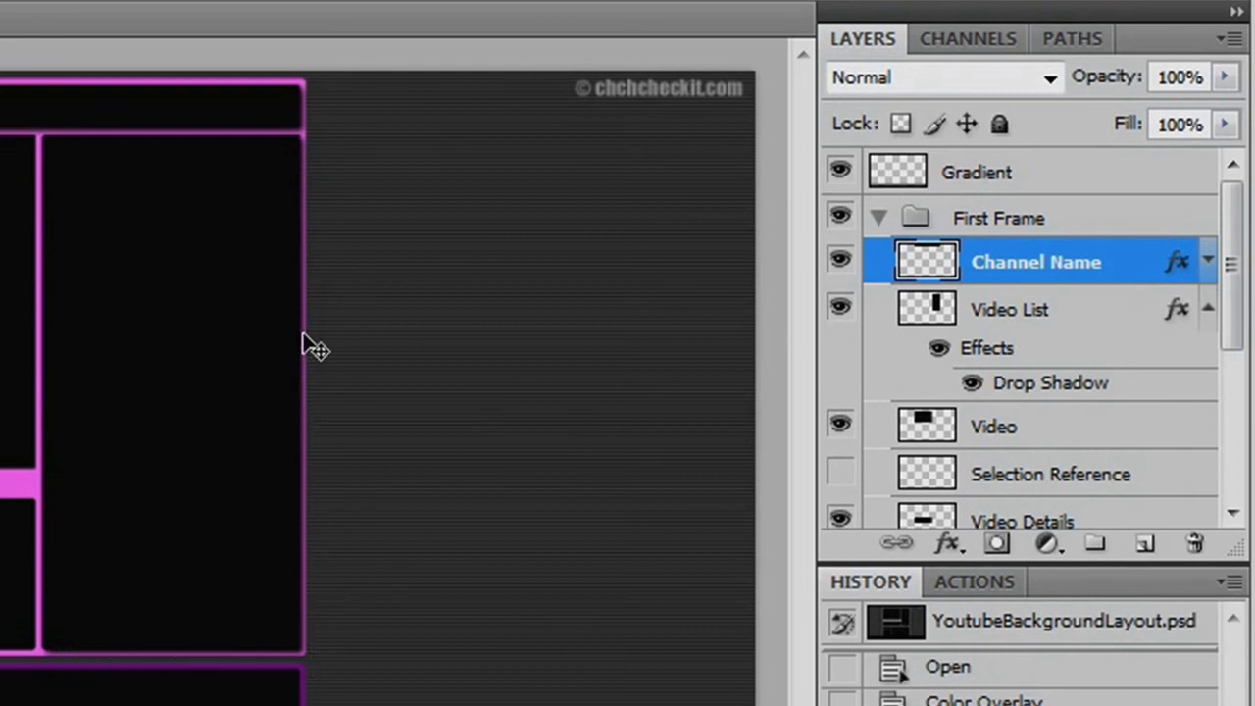
click(1207, 310)
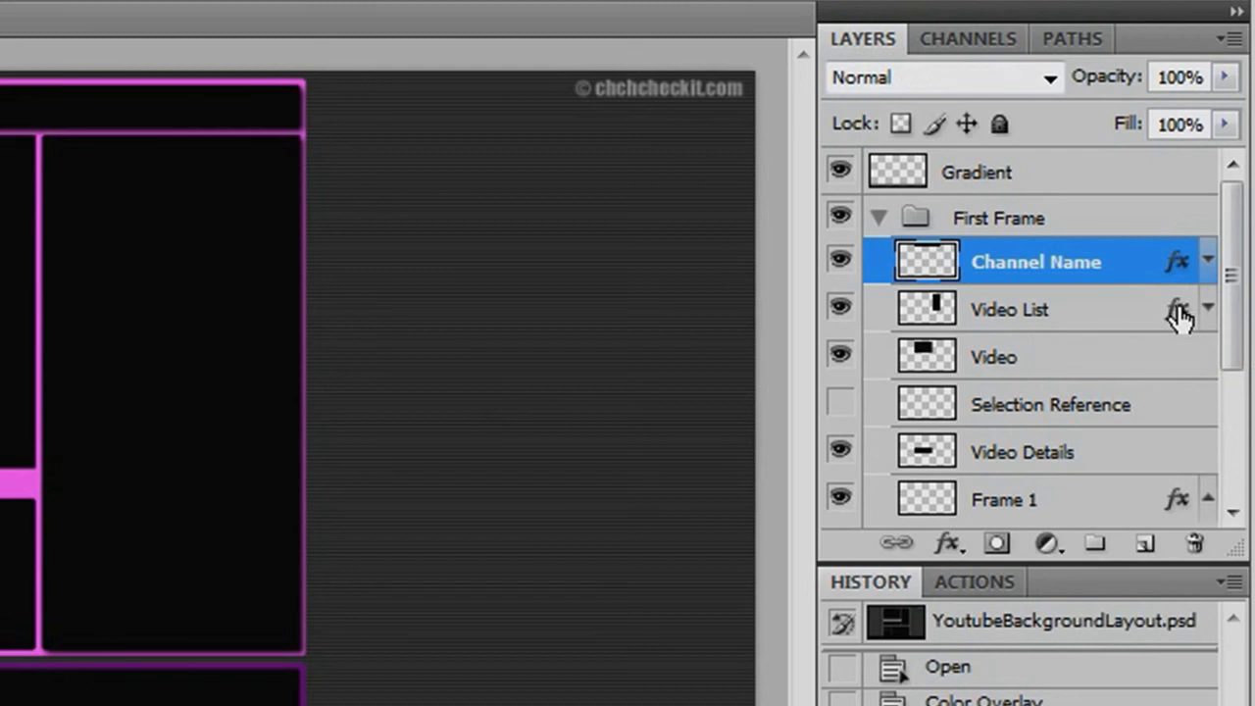
drag(1179, 314, 1165, 373)
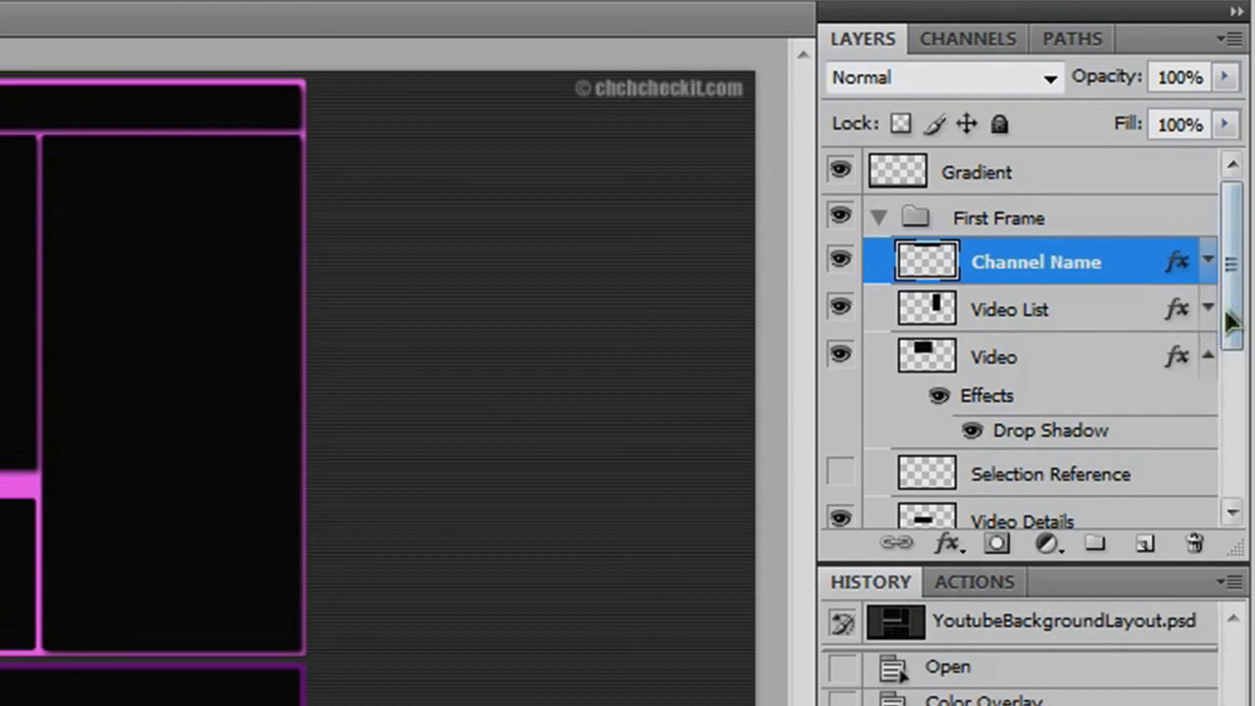
scroll(1231, 322, down, 3)
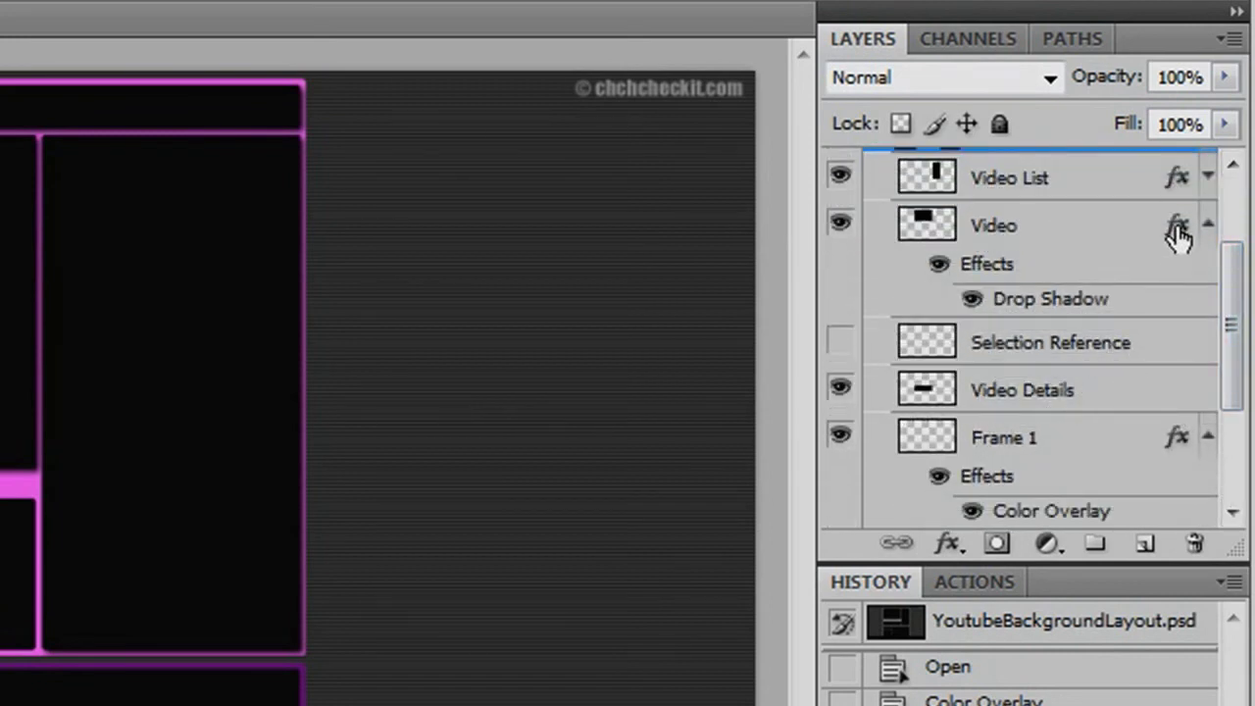
drag(1178, 234, 1177, 392)
drag(1231, 355, 1234, 412)
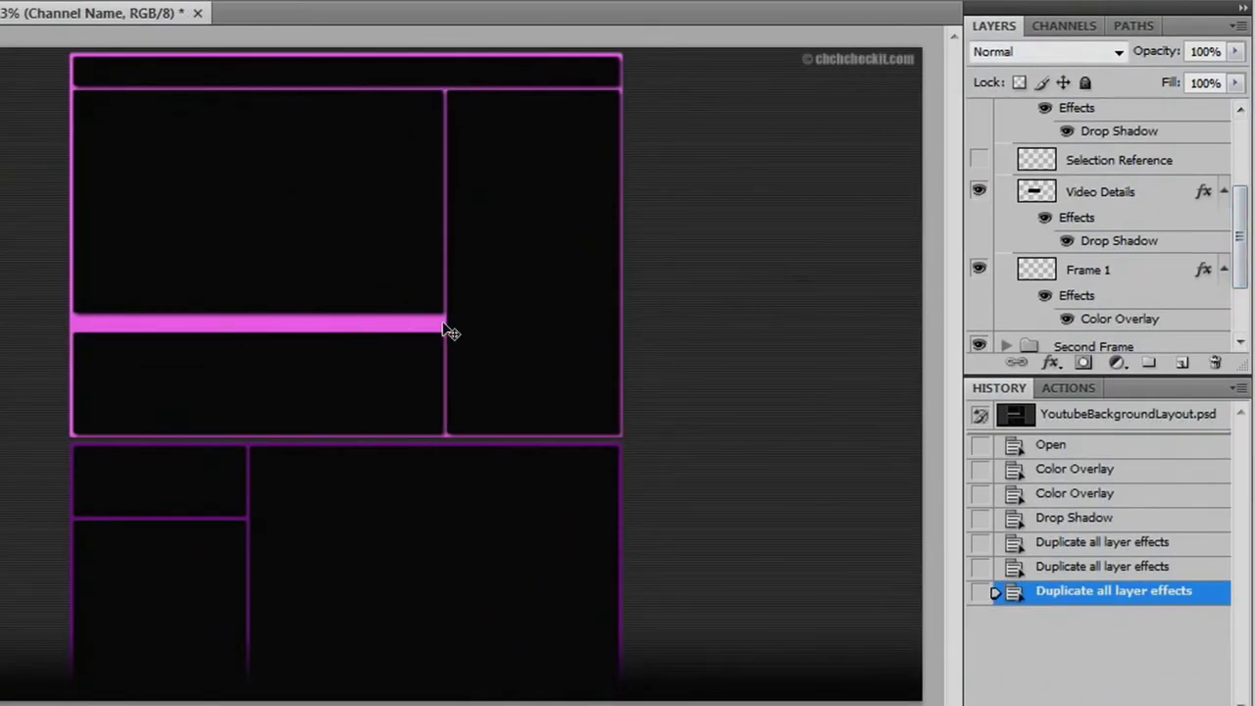
click(1224, 272)
Collapse the Video and Video Details effects lists and expand the Second Frame group
click(1225, 192)
drag(1243, 238, 1246, 178)
click(1224, 173)
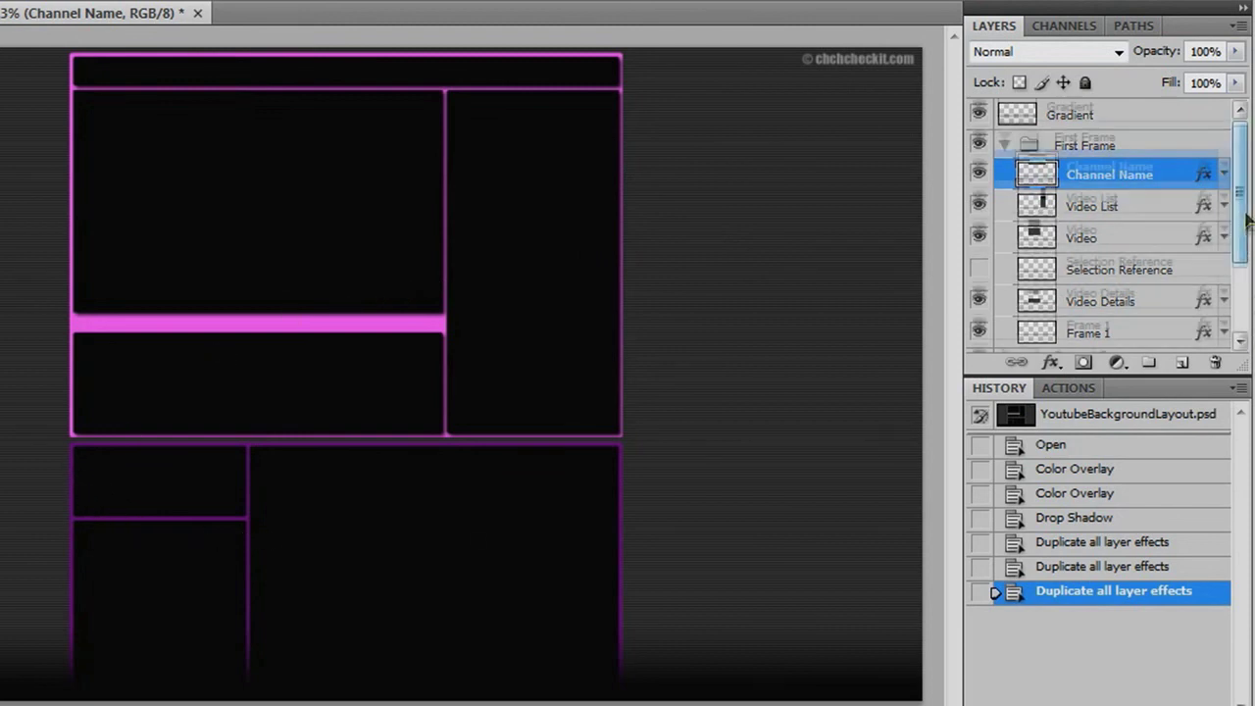
scroll(1024, 263, down, 4)
click(1005, 249)
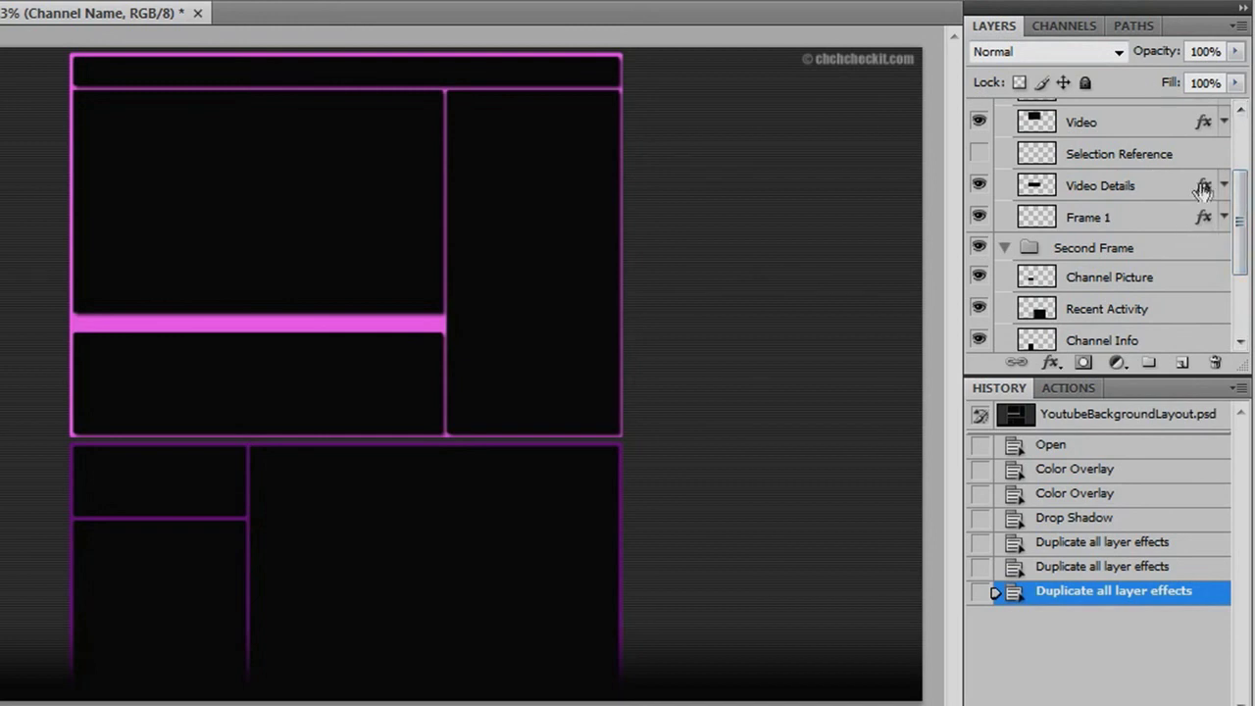
Copy the drop shadow onto Channel Picture, Recent Activity and Channel Info
drag(1203, 185, 1156, 277)
scroll(1225, 245, down, 3)
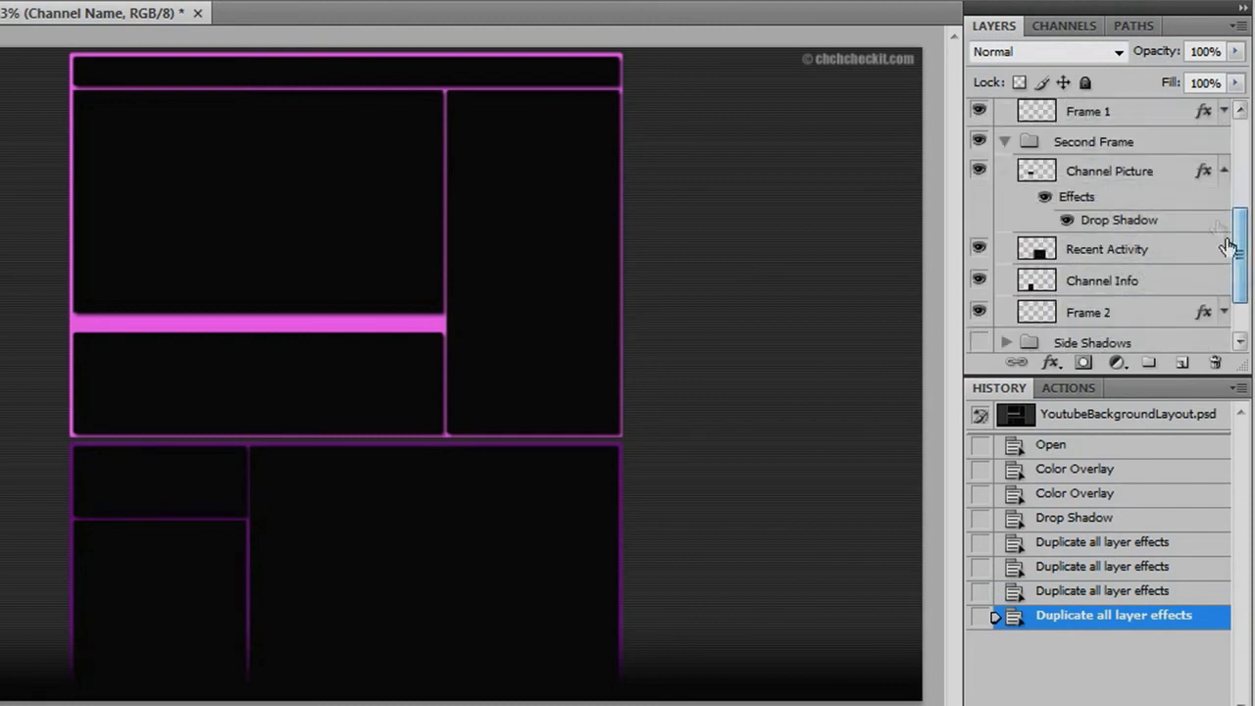
drag(1208, 174, 1245, 275)
drag(1204, 174, 1200, 255)
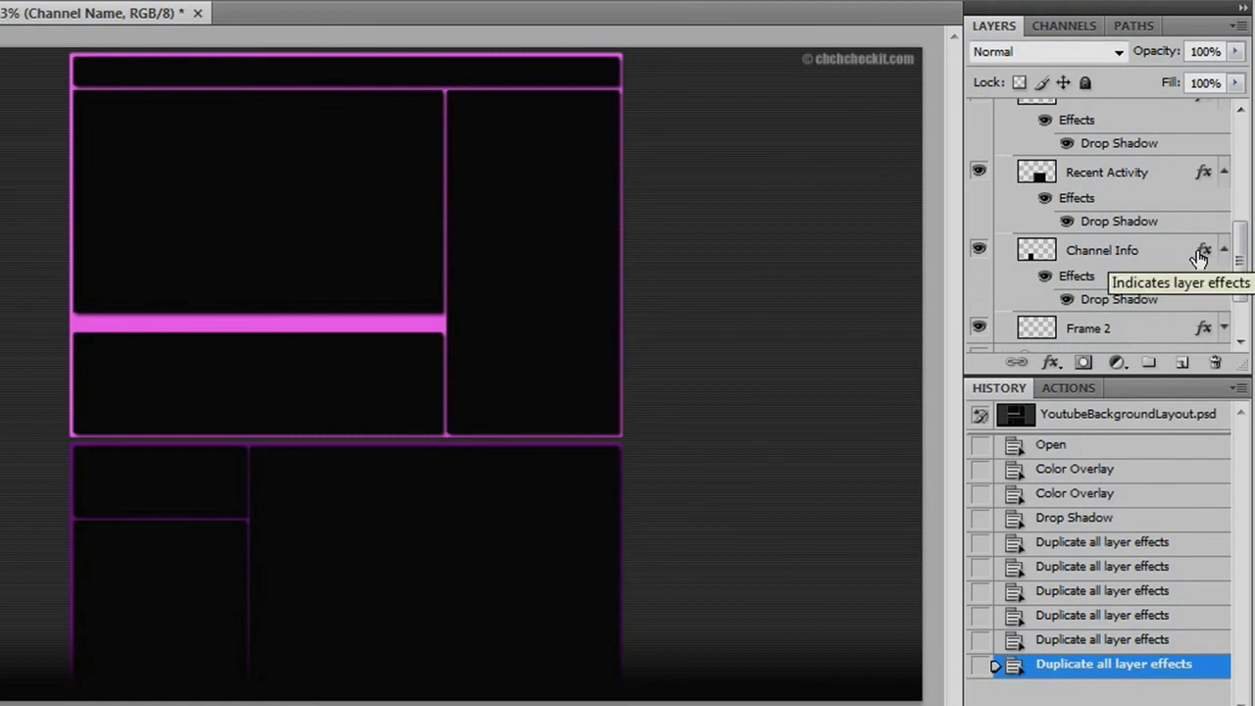